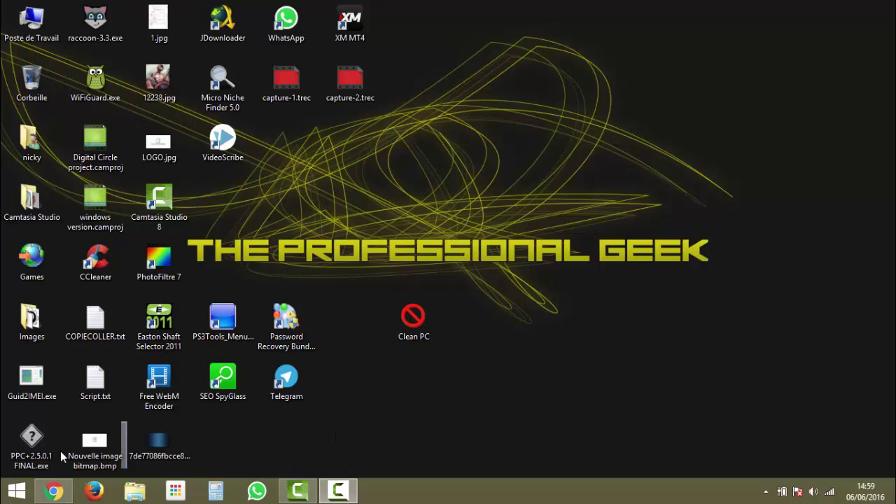
Step: Switch to Chrome and look over the open download pages for RogueKiller, AdwCleaner and ZHPCleaner
{"action": "left_click", "coordinate": [55, 491]}
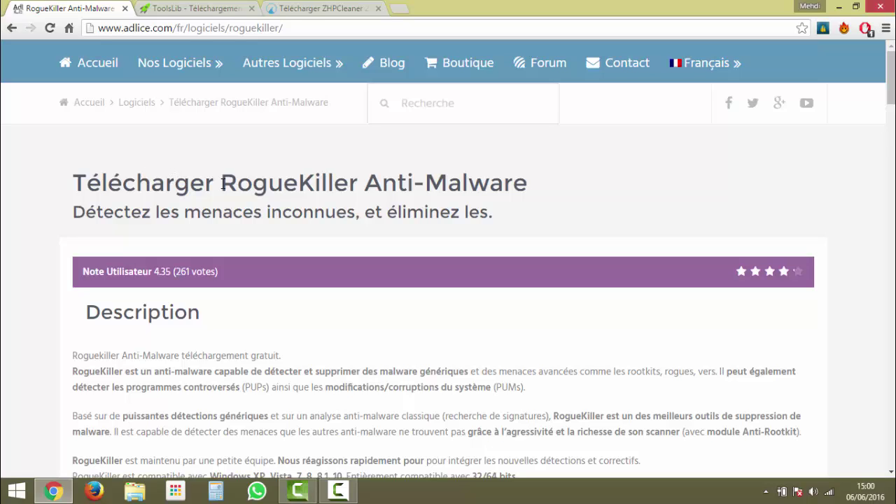
{"action": "left_click_drag", "start_coordinate": [221, 182], "coordinate": [358, 184]}
{"action": "left_click", "coordinate": [362, 183]}
{"action": "left_click", "coordinate": [197, 7]}
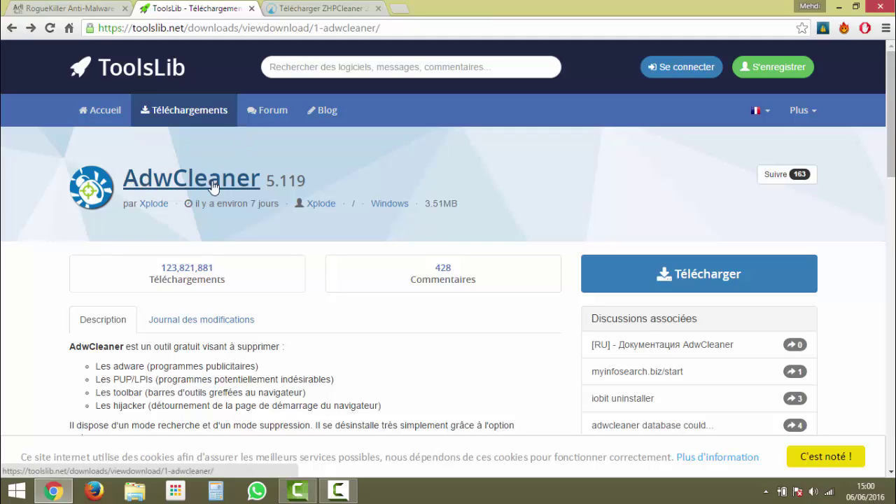
{"action": "left_click", "coordinate": [340, 7]}
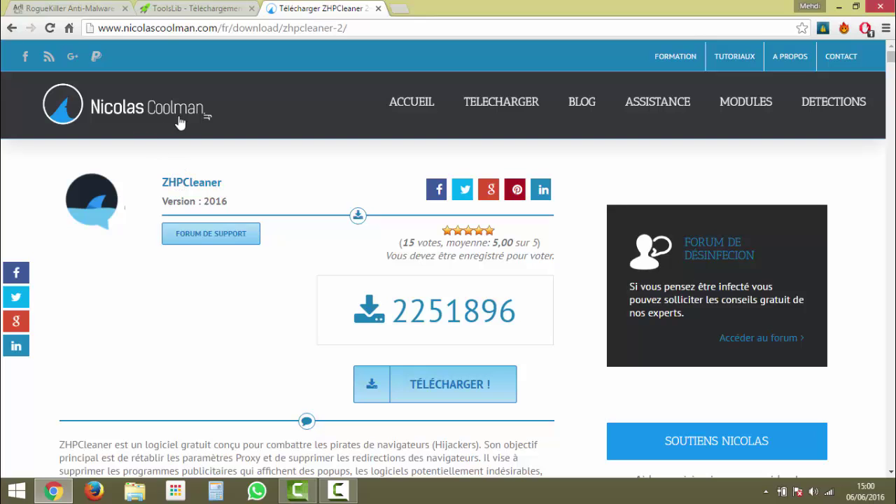
Step: Return to the RogueKiller page and read its description and the reasons for buying Premium
{"action": "left_click", "coordinate": [51, 5]}
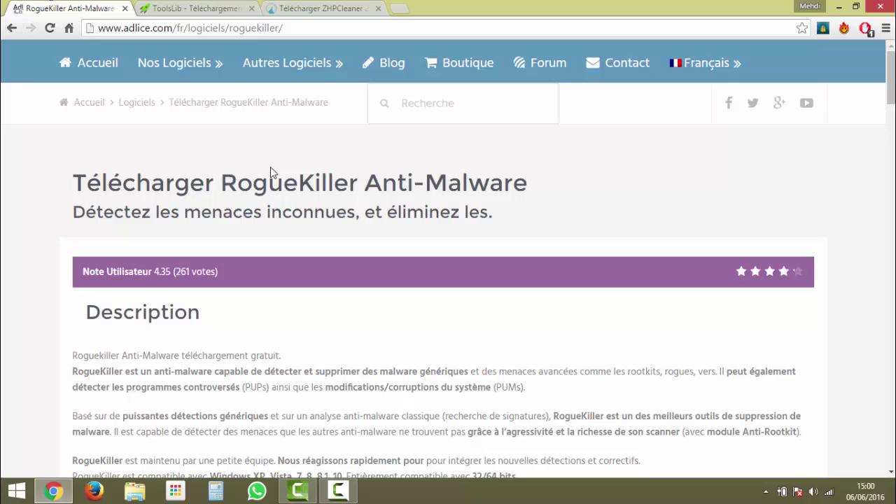
{"action": "scroll", "coordinate": [270, 167], "scroll_direction": "down", "scroll_amount": 3}
{"action": "scroll", "coordinate": [270, 166], "scroll_direction": "up", "scroll_amount": 3}
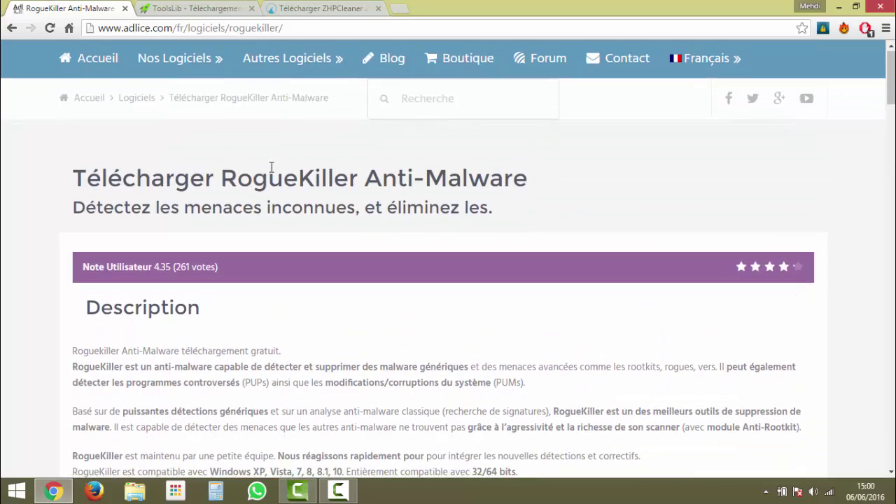
{"action": "scroll", "coordinate": [225, 145], "scroll_direction": "down", "scroll_amount": 5}
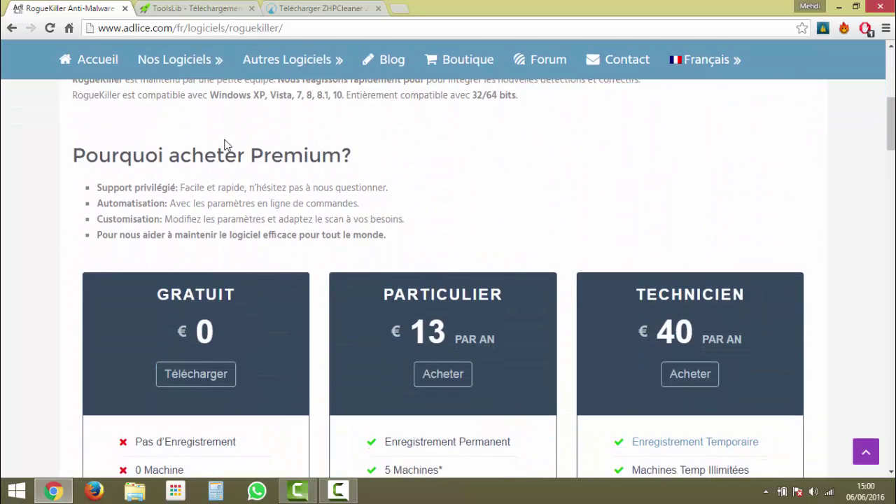
{"action": "scroll", "coordinate": [226, 145], "scroll_direction": "down", "scroll_amount": 1}
{"action": "scroll", "coordinate": [225, 140], "scroll_direction": "up", "scroll_amount": 1}
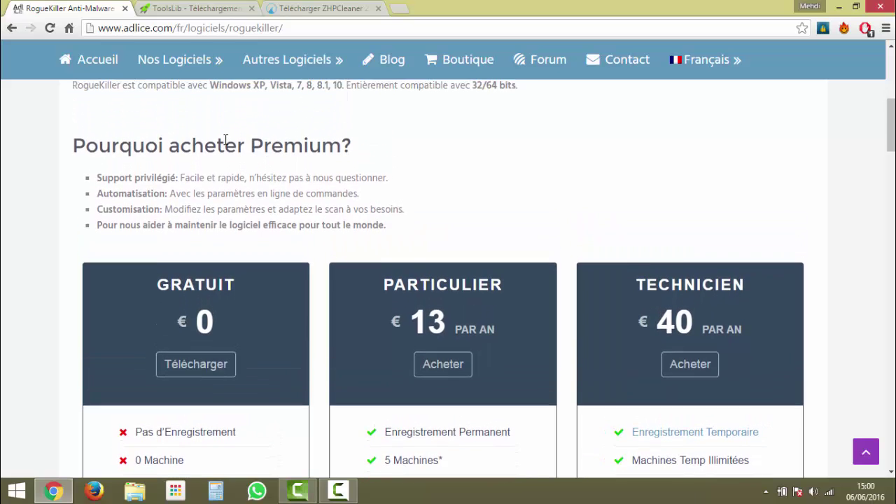
{"action": "scroll", "coordinate": [225, 140], "scroll_direction": "down", "scroll_amount": 1}
{"action": "scroll", "coordinate": [225, 140], "scroll_direction": "down", "scroll_amount": 1}
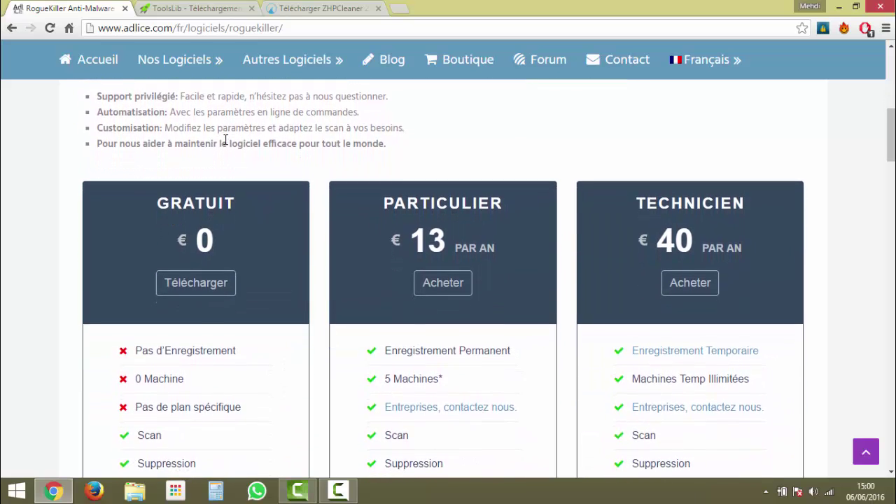
Step: Compare the features of the Gratuit, Particulier and Technicien editions of RogueKiller, such as scan, removal, support and updates
{"action": "scroll", "coordinate": [226, 140], "scroll_direction": "down", "scroll_amount": 1}
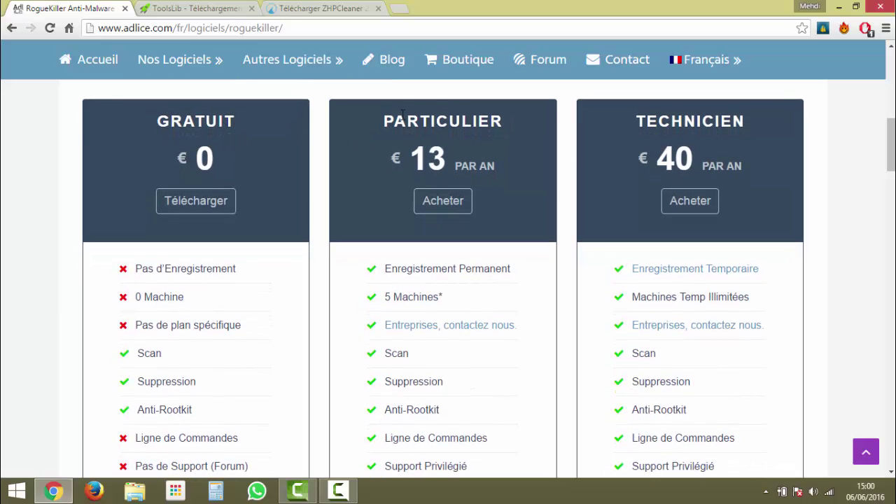
{"action": "scroll", "coordinate": [424, 177], "scroll_direction": "down", "scroll_amount": 1}
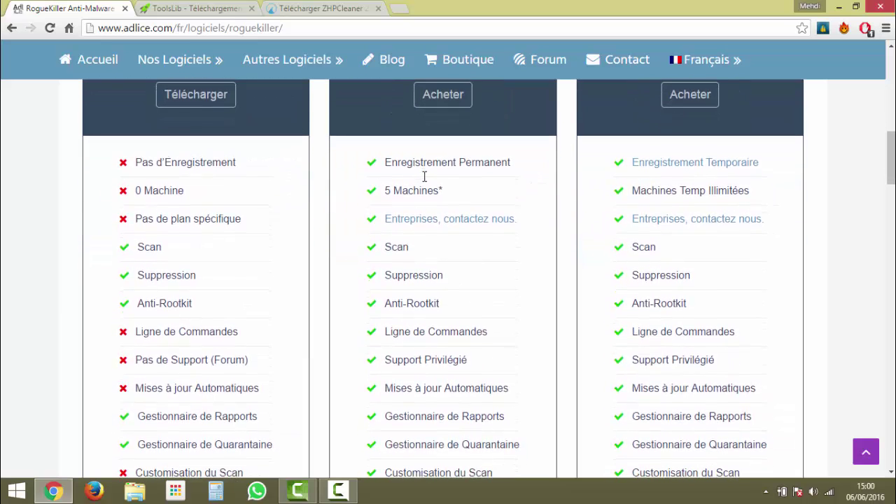
{"action": "scroll", "coordinate": [425, 176], "scroll_direction": "up", "scroll_amount": 1}
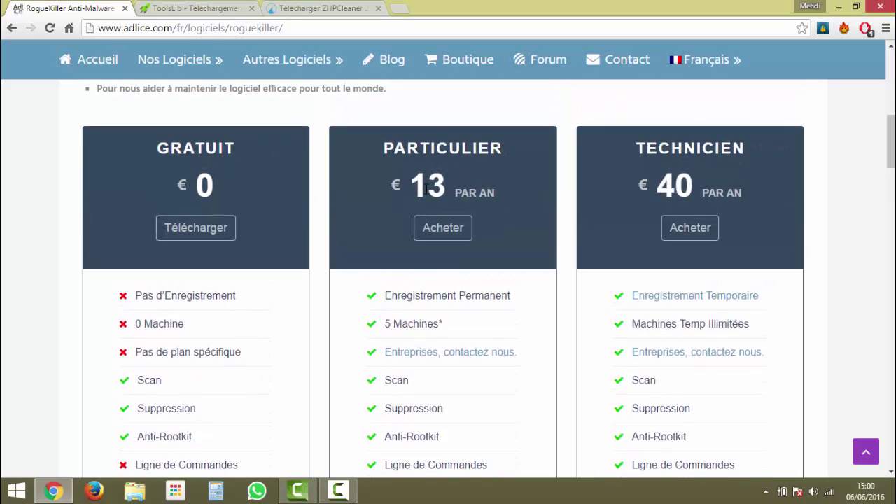
{"action": "scroll", "coordinate": [430, 206], "scroll_direction": "down", "scroll_amount": 1}
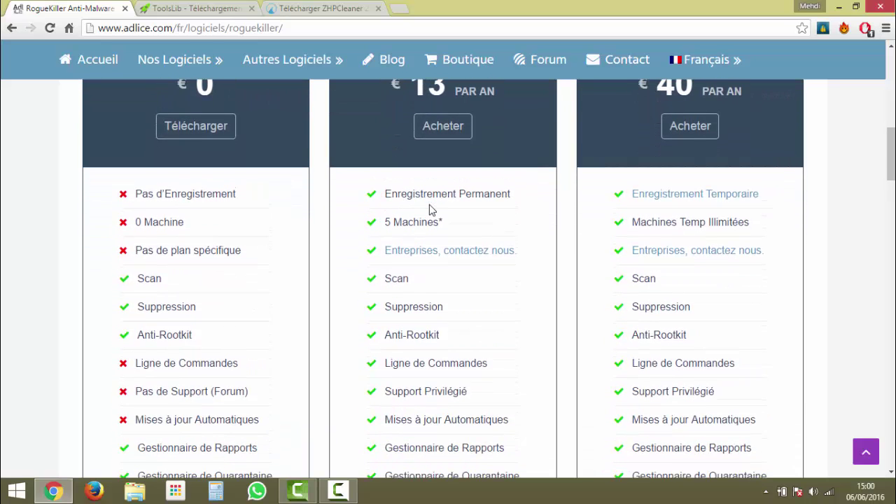
{"action": "scroll", "coordinate": [430, 210], "scroll_direction": "down", "scroll_amount": 1}
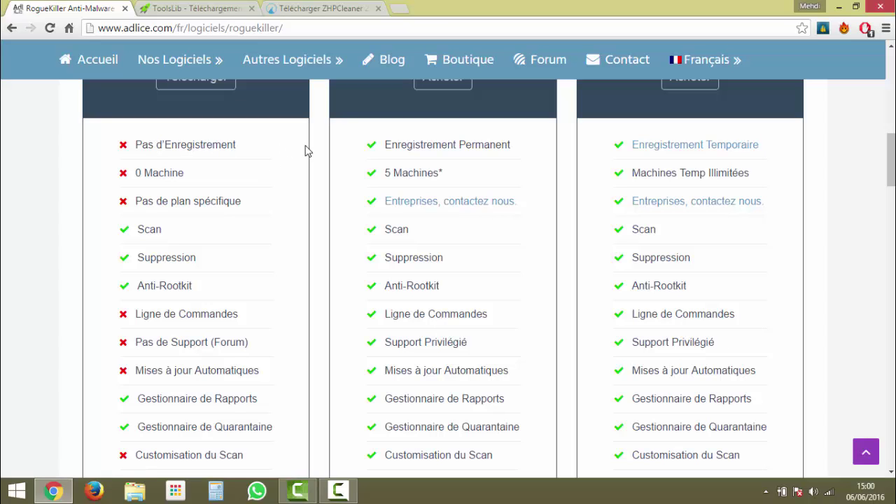
{"action": "scroll", "coordinate": [430, 147], "scroll_direction": "up", "scroll_amount": 1}
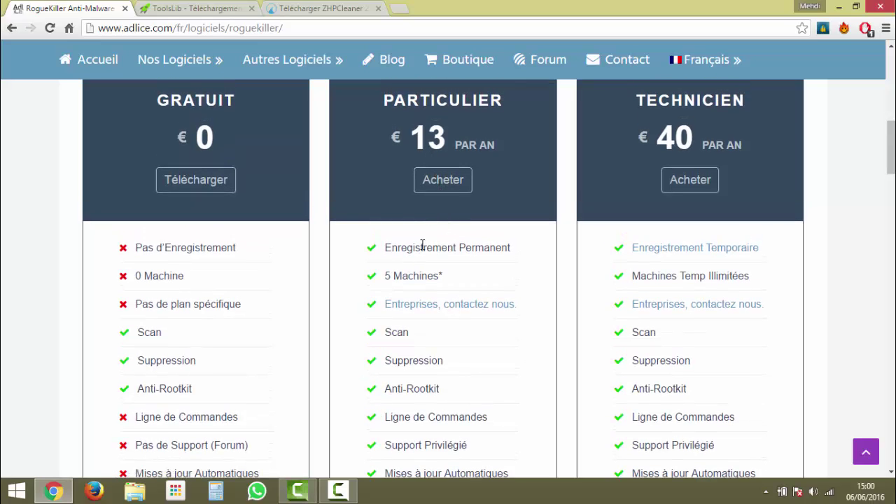
{"action": "scroll", "coordinate": [467, 252], "scroll_direction": "down", "scroll_amount": 2}
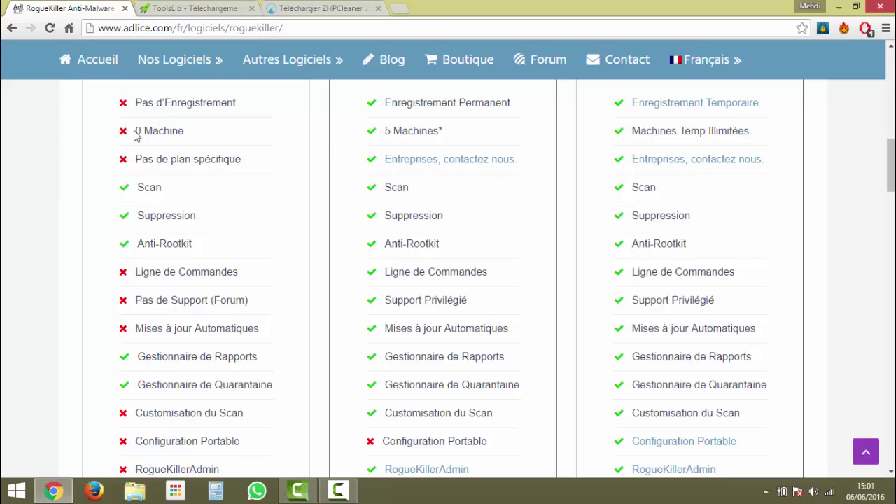
{"action": "scroll", "coordinate": [223, 156], "scroll_direction": "down", "scroll_amount": 2}
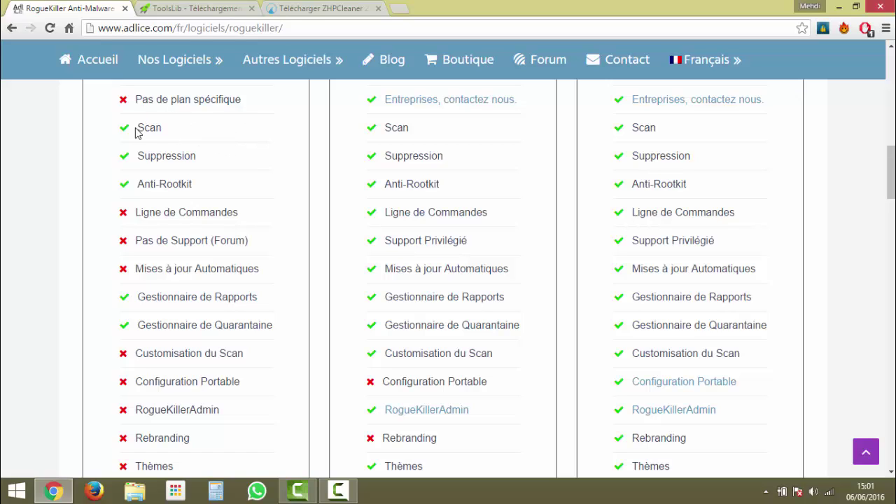
{"action": "left_click_drag", "start_coordinate": [140, 129], "coordinate": [170, 127]}
{"action": "scroll", "coordinate": [324, 189], "scroll_direction": "down", "scroll_amount": 3}
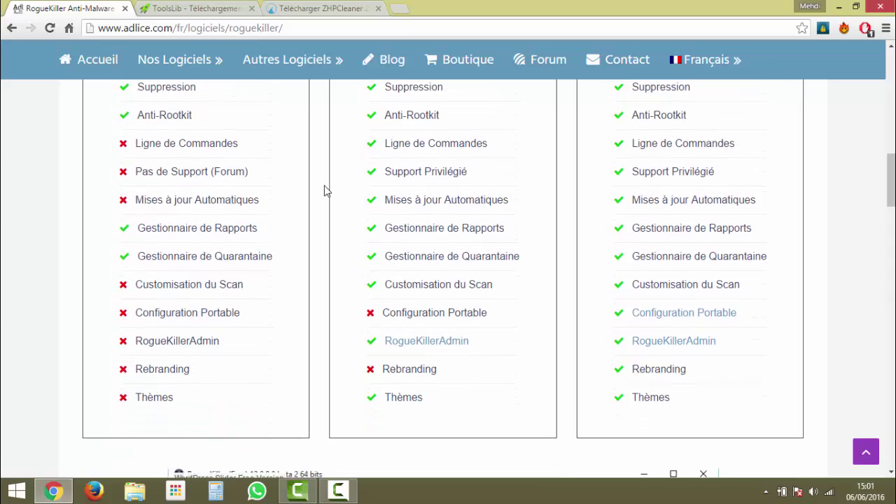
{"action": "left_click_drag", "start_coordinate": [219, 142], "coordinate": [240, 140]}
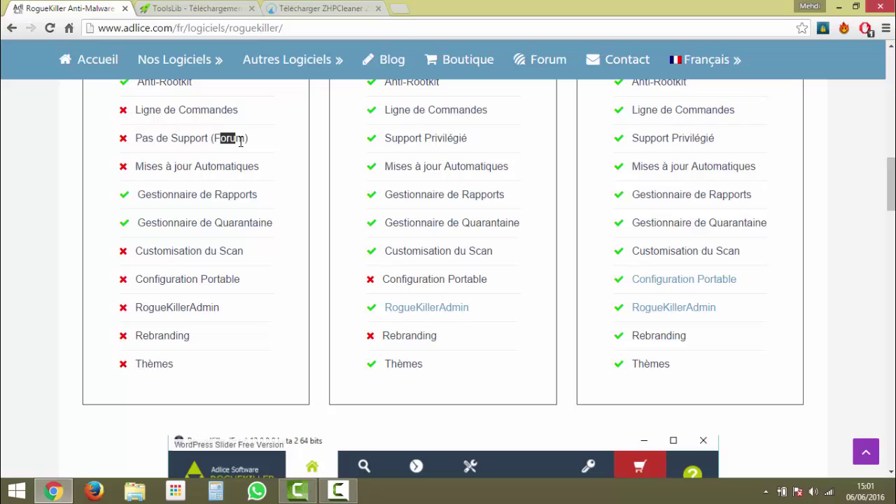
{"action": "scroll", "coordinate": [240, 141], "scroll_direction": "down", "scroll_amount": 1}
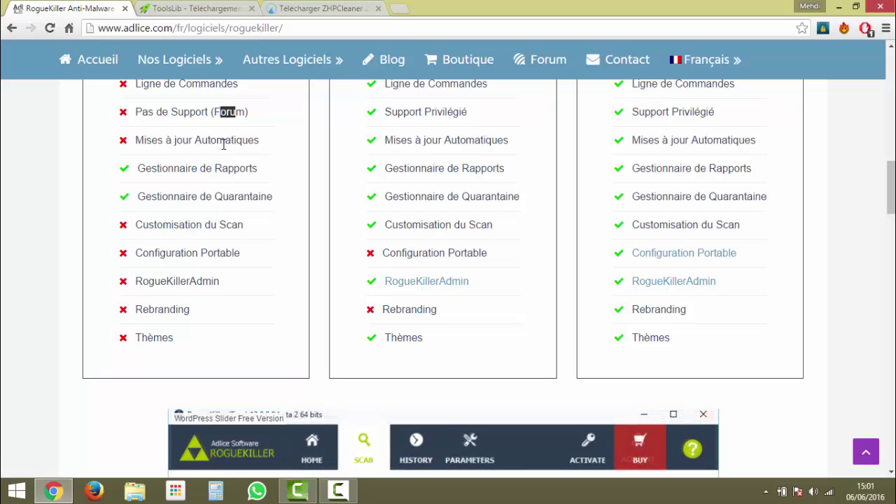
{"action": "scroll", "coordinate": [223, 144], "scroll_direction": "down", "scroll_amount": 1}
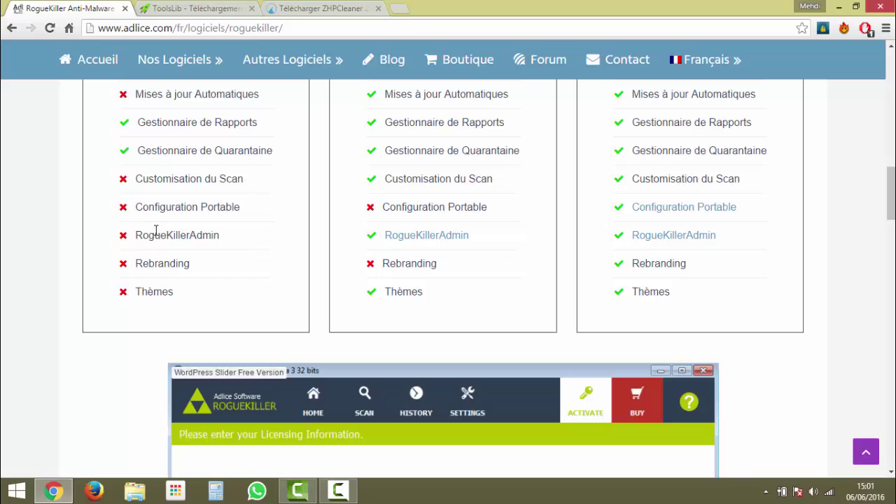
{"action": "scroll", "coordinate": [155, 233], "scroll_direction": "down", "scroll_amount": 3}
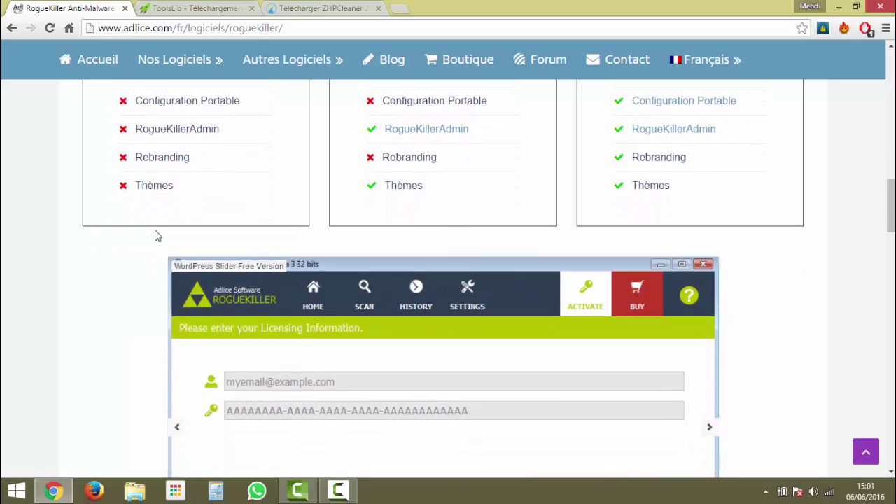
{"action": "scroll", "coordinate": [155, 236], "scroll_direction": "down", "scroll_amount": 2}
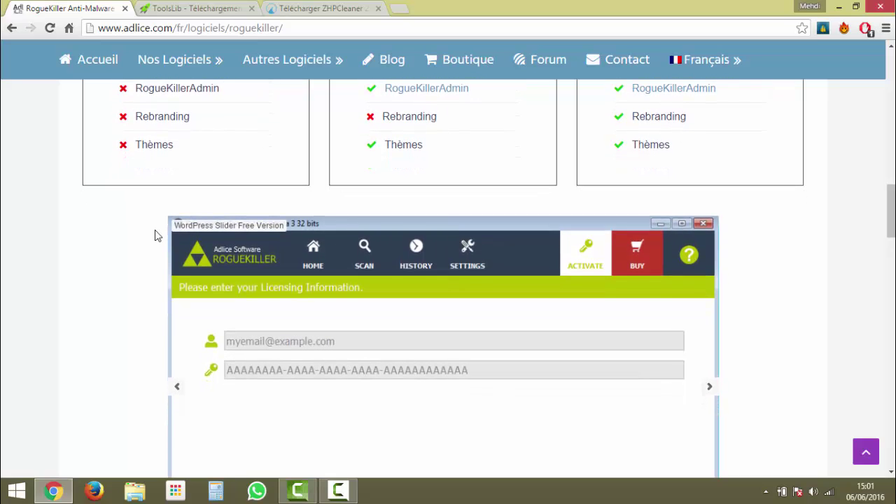
Step: Skim the rest of the RogueKiller page and go to the download section for the free edition
{"action": "scroll", "coordinate": [156, 236], "scroll_direction": "down", "scroll_amount": 4}
{"action": "scroll", "coordinate": [155, 236], "scroll_direction": "down", "scroll_amount": 6}
{"action": "scroll", "coordinate": [155, 236], "scroll_direction": "up", "scroll_amount": 8}
{"action": "scroll", "coordinate": [156, 236], "scroll_direction": "up", "scroll_amount": 10}
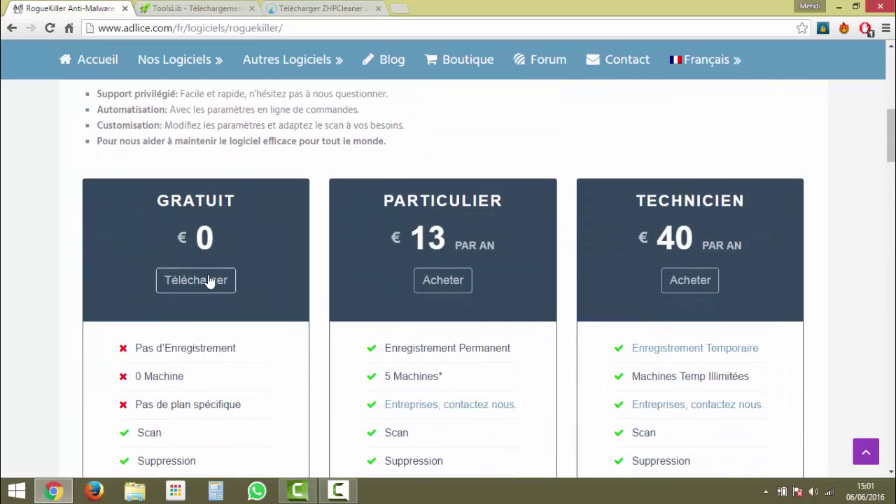
{"action": "left_click", "coordinate": [208, 280]}
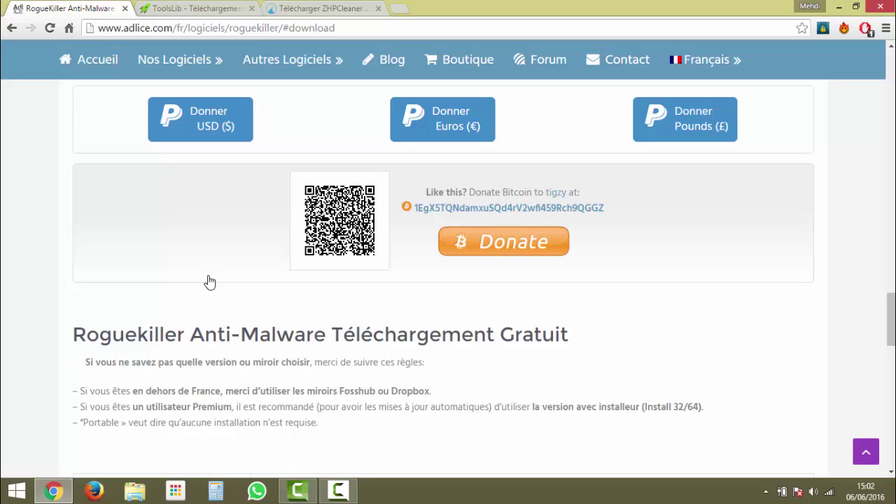
Step: Start downloading RogueKillerX64.exe through the Portable 64 bits [Dropbox mirror] entry and cancel the download
{"action": "scroll", "coordinate": [208, 280], "scroll_direction": "down", "scroll_amount": 1}
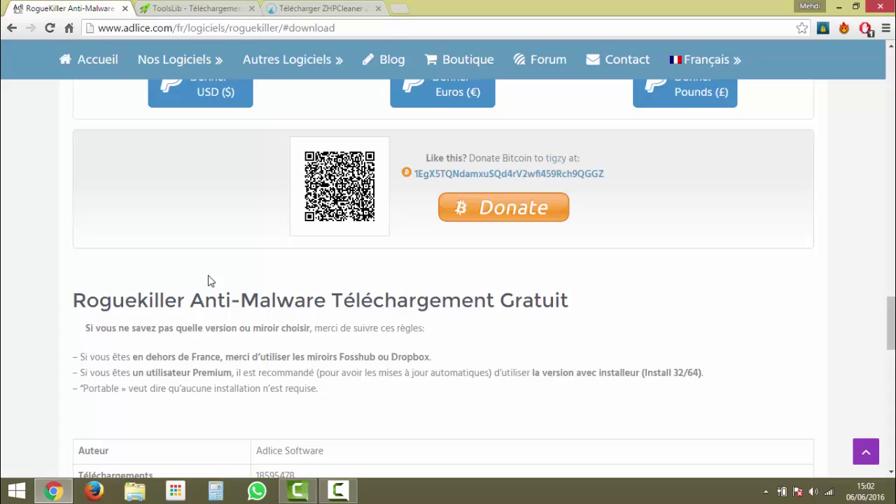
{"action": "scroll", "coordinate": [208, 276], "scroll_direction": "down", "scroll_amount": 3}
{"action": "scroll", "coordinate": [208, 280], "scroll_direction": "down", "scroll_amount": 2}
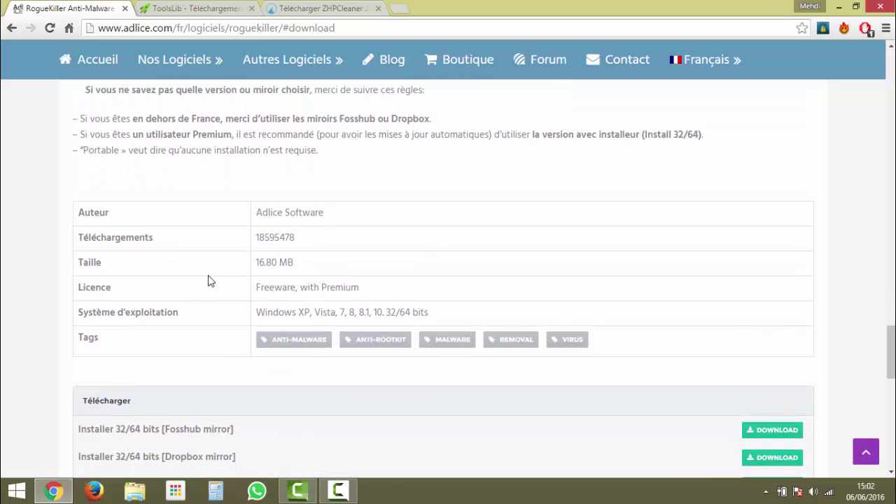
{"action": "scroll", "coordinate": [210, 280], "scroll_direction": "down", "scroll_amount": 2}
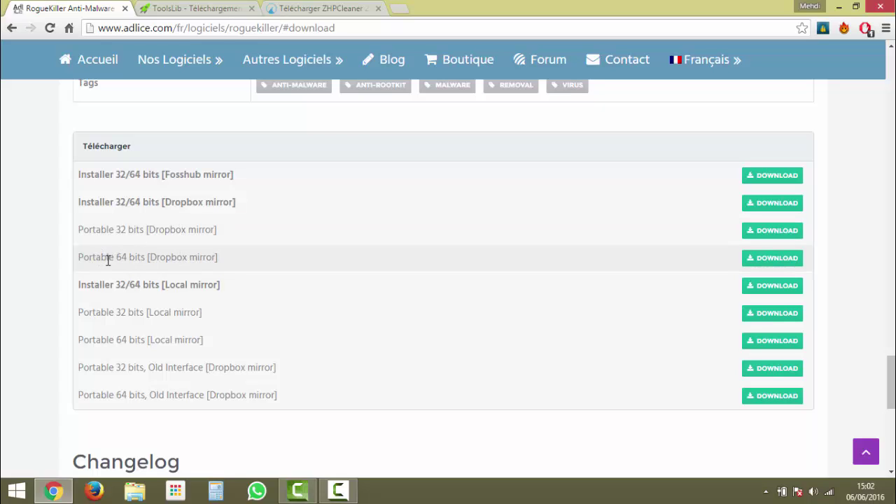
{"action": "left_click_drag", "start_coordinate": [112, 262], "coordinate": [79, 260]}
{"action": "left_click", "coordinate": [772, 263]}
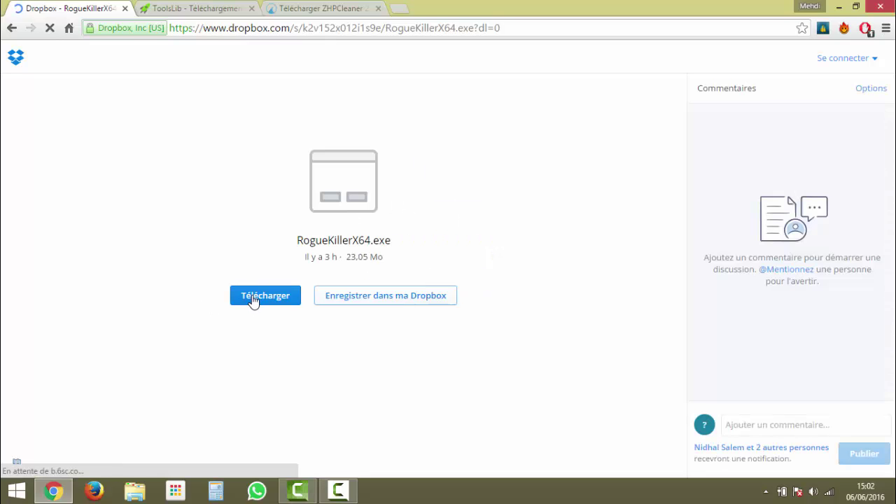
{"action": "left_click", "coordinate": [253, 299]}
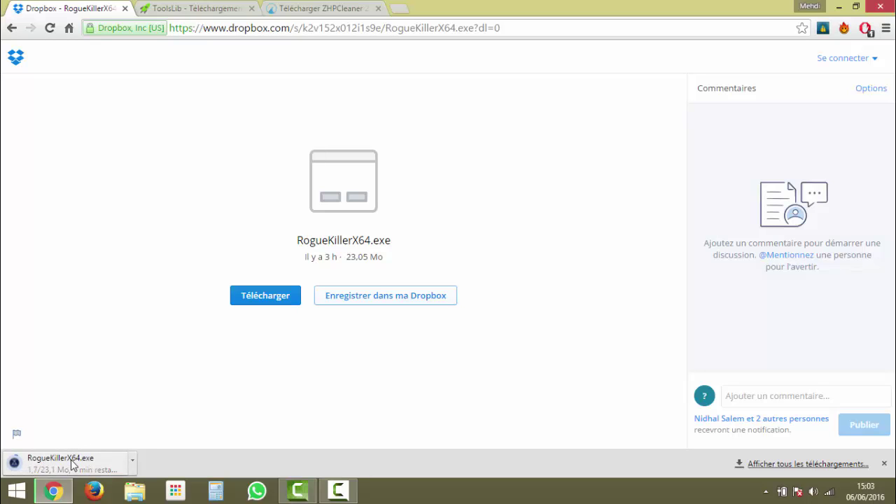
{"action": "left_click", "coordinate": [133, 460]}
{"action": "left_click", "coordinate": [149, 442]}
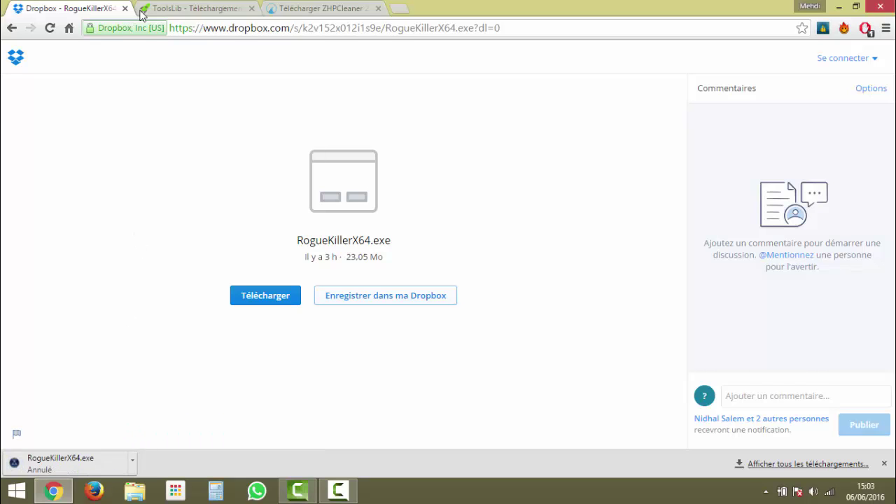
Step: Download AdwCleaner 5.119 from its ToolsLib page
{"action": "left_click", "coordinate": [178, 6]}
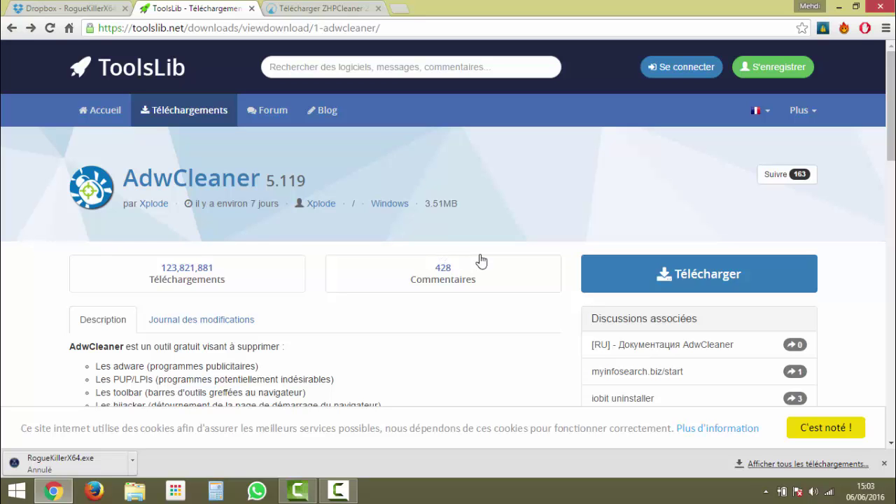
{"action": "scroll", "coordinate": [481, 260], "scroll_direction": "down", "scroll_amount": 2}
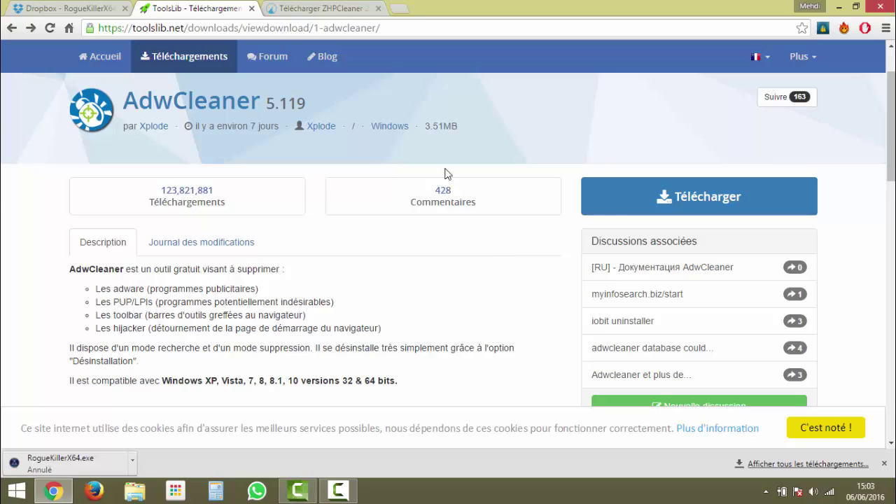
{"action": "left_click", "coordinate": [626, 196]}
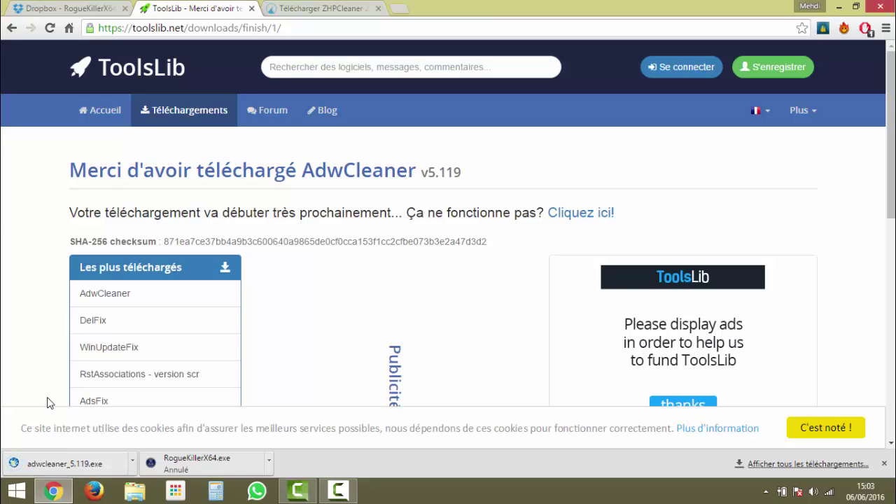
{"action": "scroll", "coordinate": [263, 257], "scroll_direction": "down", "scroll_amount": 3}
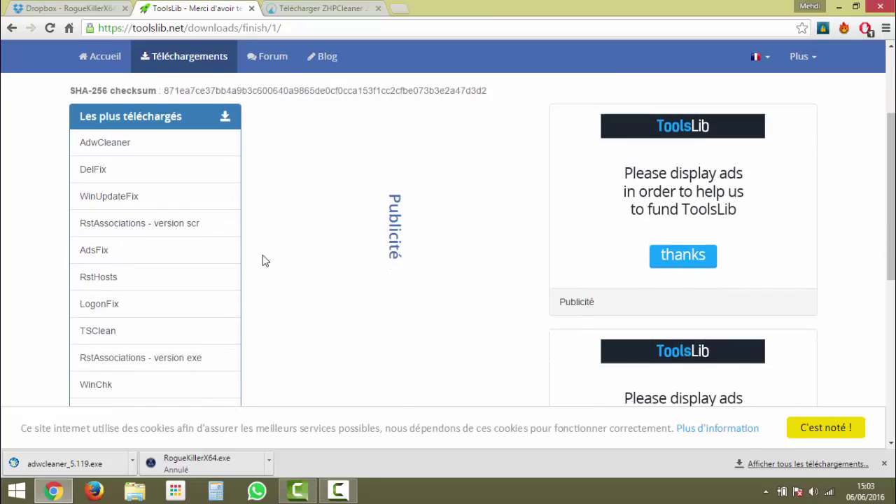
{"action": "scroll", "coordinate": [263, 259], "scroll_direction": "up", "scroll_amount": 1}
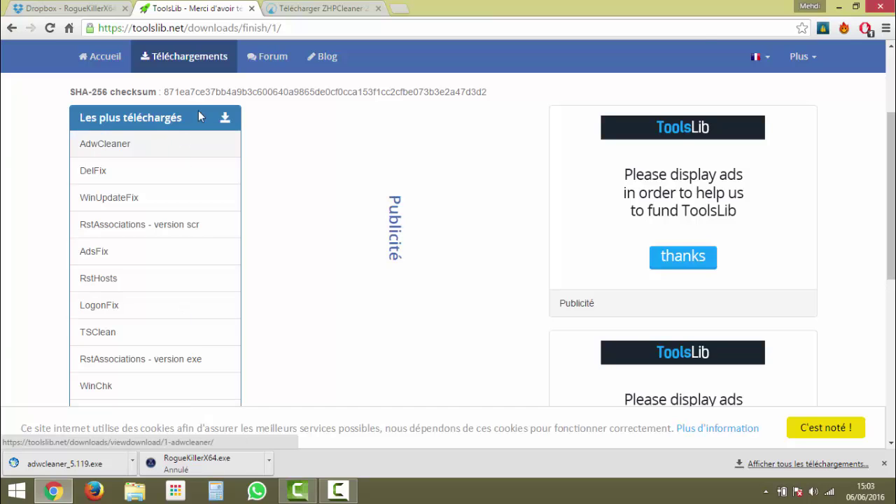
Step: Download ZHPCleaner.exe from its page on nicolascoolman.com
{"action": "left_click", "coordinate": [356, 8]}
{"action": "scroll", "coordinate": [403, 223], "scroll_direction": "down", "scroll_amount": 2}
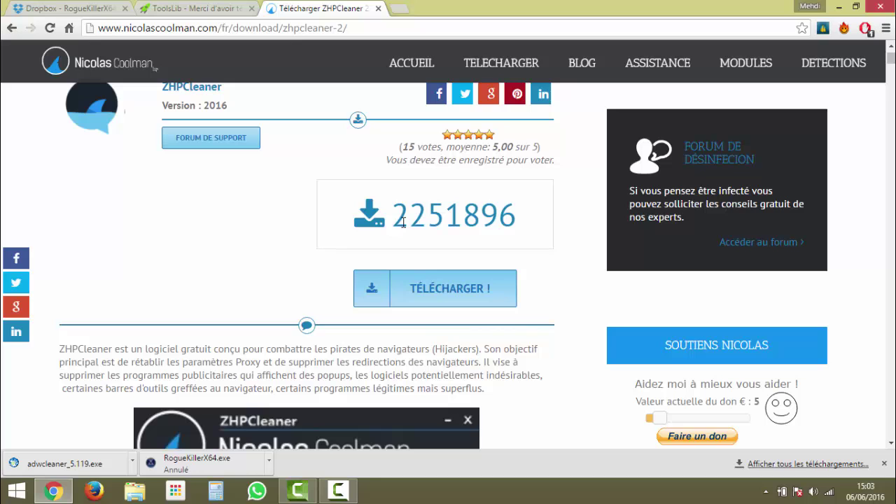
{"action": "scroll", "coordinate": [403, 223], "scroll_direction": "down", "scroll_amount": 1}
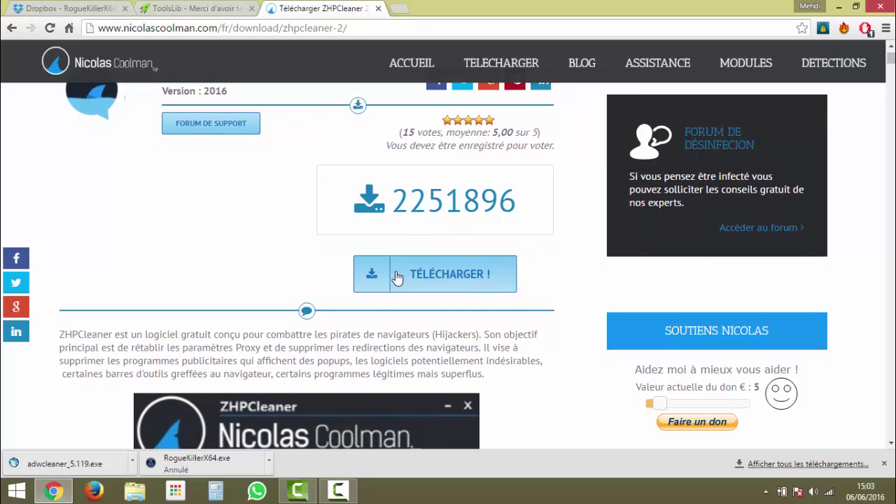
{"action": "left_click", "coordinate": [468, 287]}
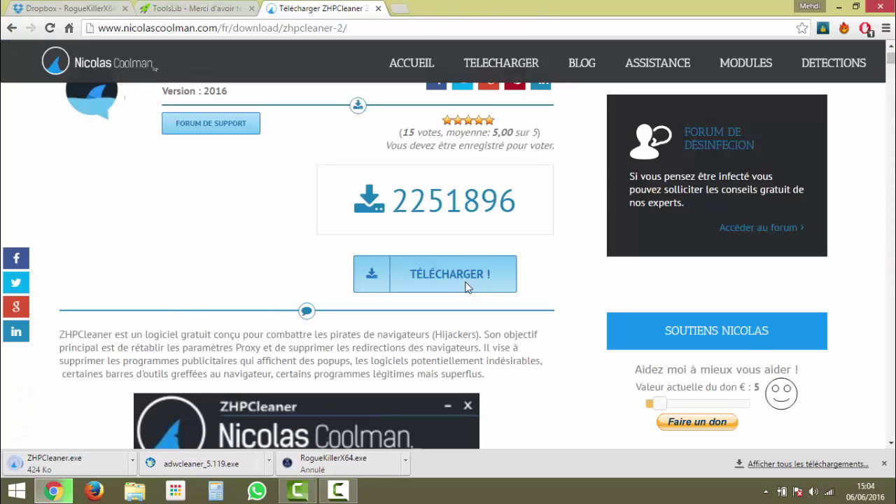
{"action": "left_click", "coordinate": [132, 464]}
{"action": "left_click", "coordinate": [149, 202]}
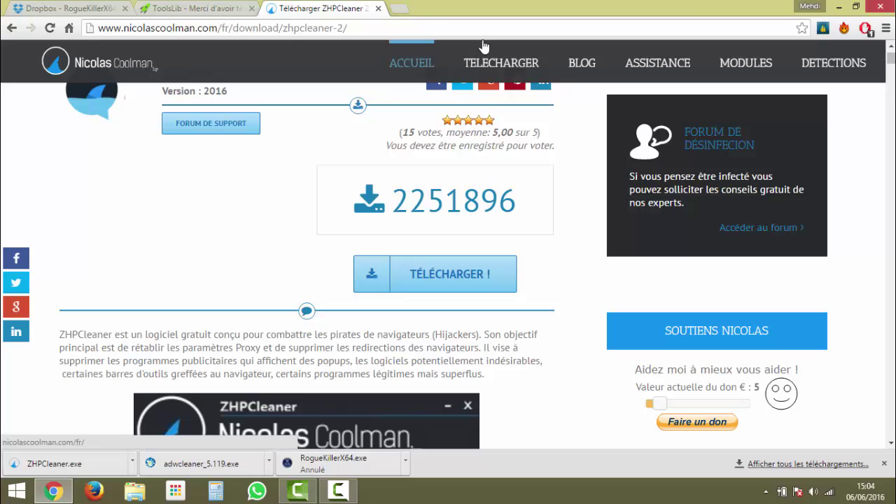
Step: Launch adwcleaner_5.119.exe from the Clean PC folder on the desktop, accept its terms of use and move its window clear of the folder
{"action": "left_click", "coordinate": [838, 7]}
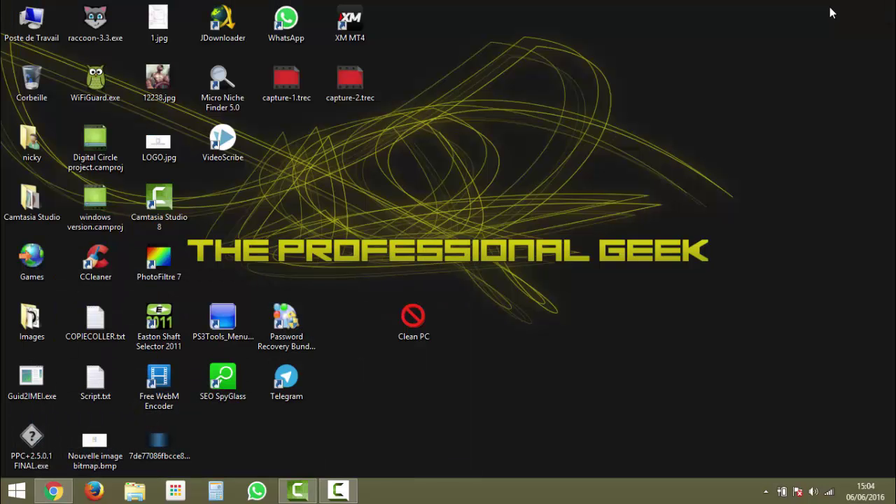
{"action": "double_click", "coordinate": [412, 319]}
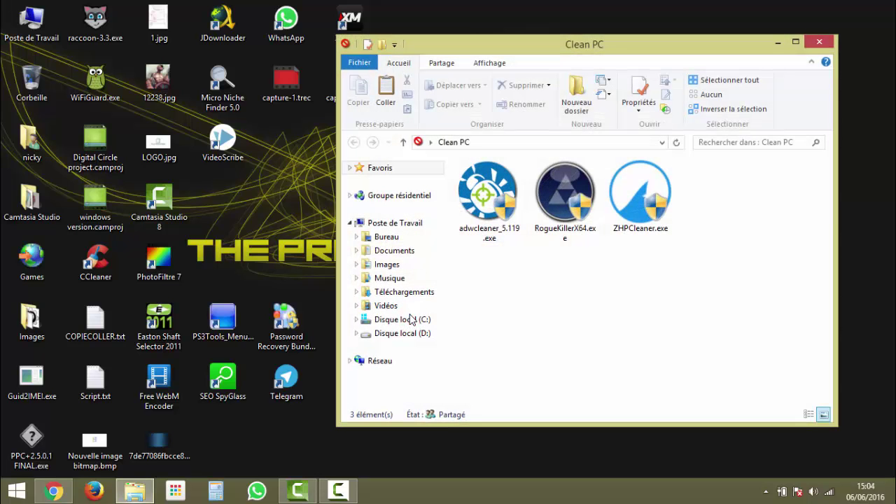
{"action": "left_click", "coordinate": [498, 212]}
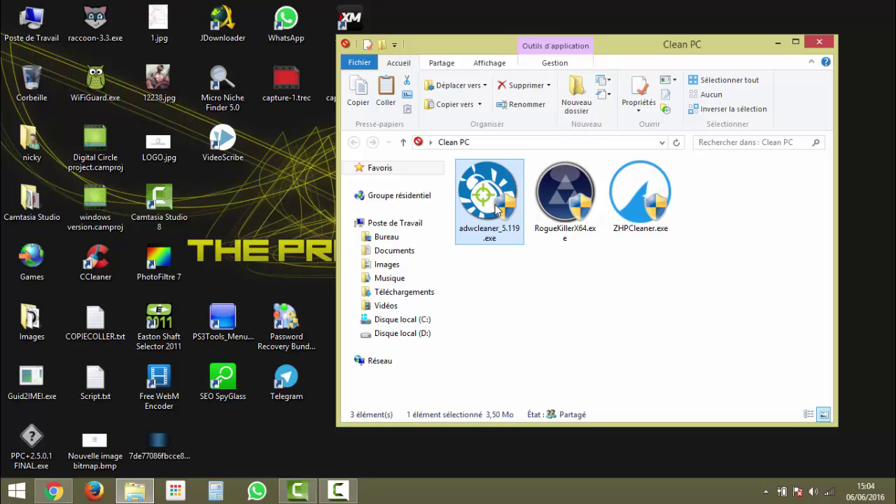
{"action": "double_click", "coordinate": [498, 209]}
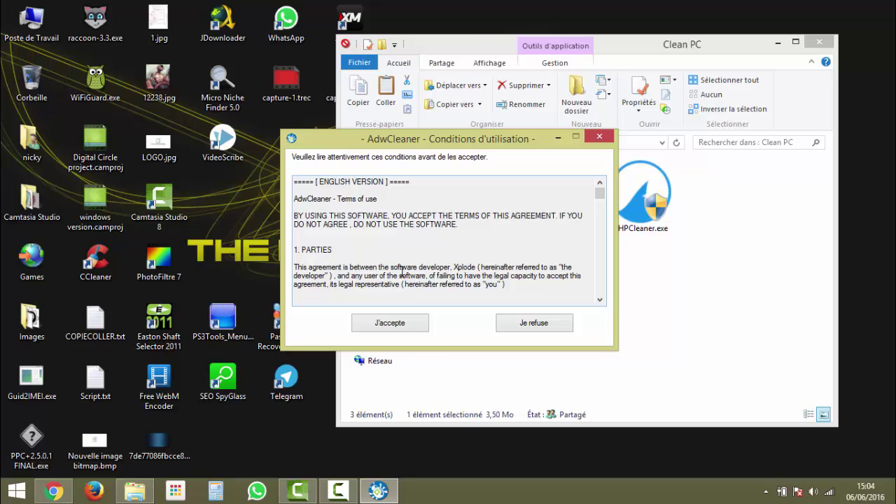
{"action": "left_click", "coordinate": [390, 323]}
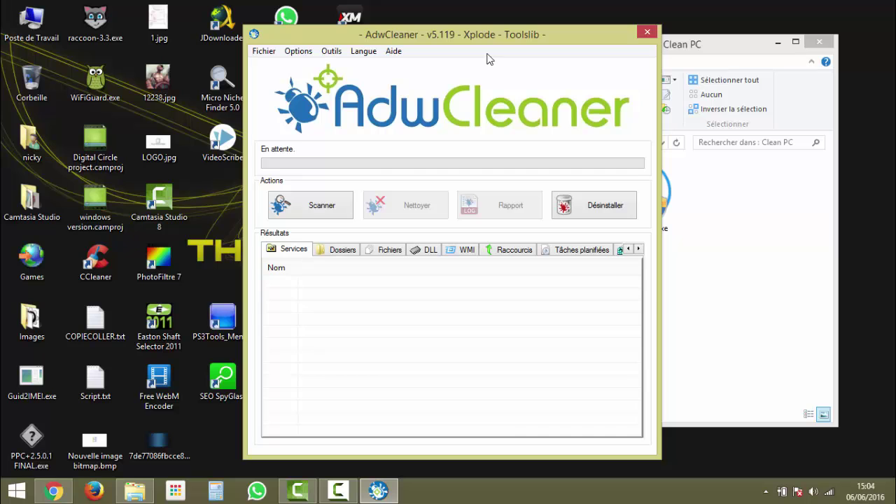
{"action": "left_click_drag", "start_coordinate": [498, 33], "coordinate": [256, 11]}
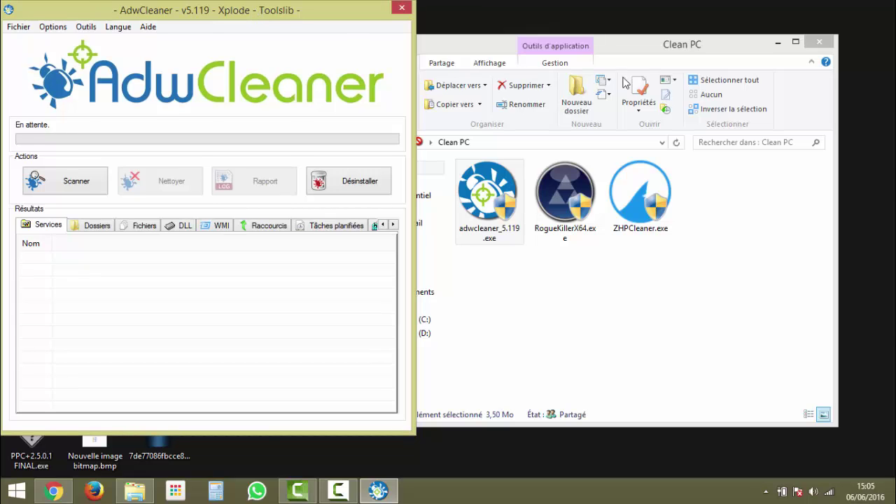
Step: Launch RogueKillerX64.exe and ZHPCleaner.exe from the Clean PC folder, close the folder and arrange the tool windows around AdwCleaner
{"action": "left_click", "coordinate": [573, 205]}
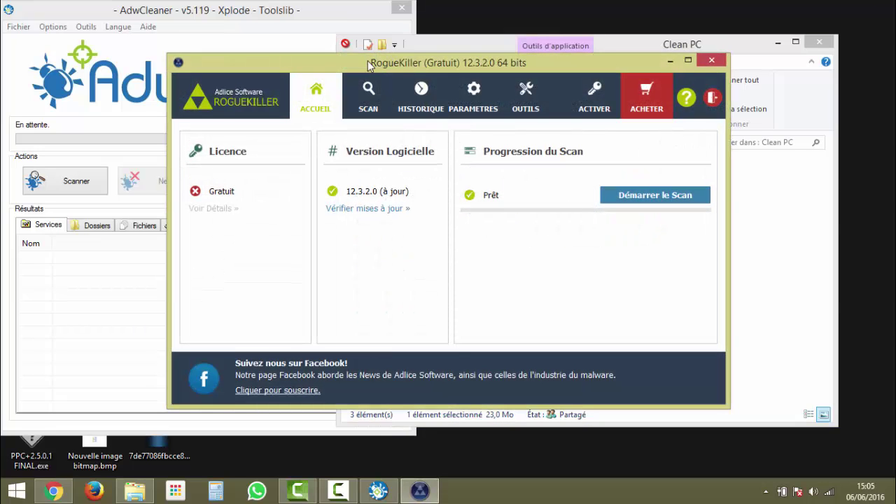
{"action": "left_click_drag", "start_coordinate": [359, 63], "coordinate": [192, 217]}
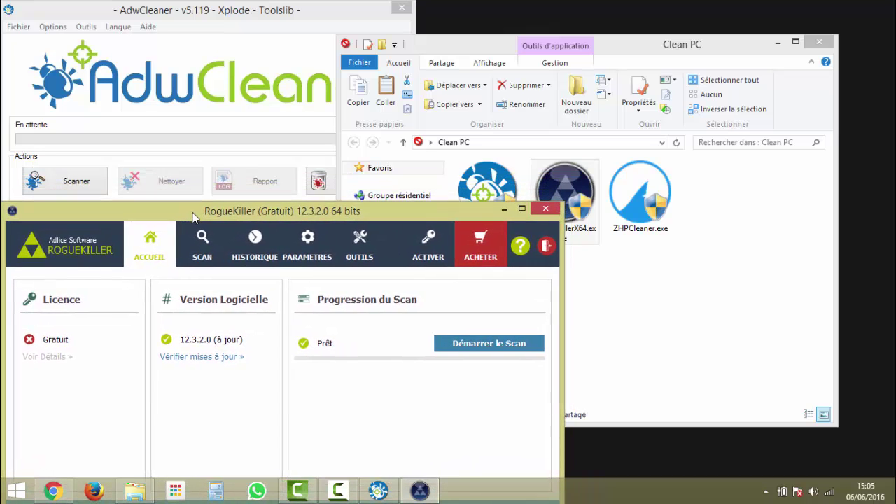
{"action": "left_click", "coordinate": [565, 199]}
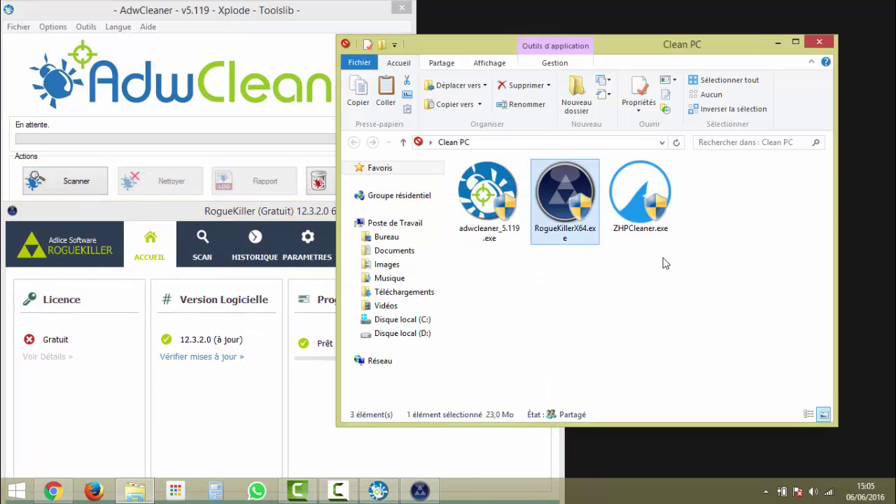
{"action": "left_click", "coordinate": [641, 203]}
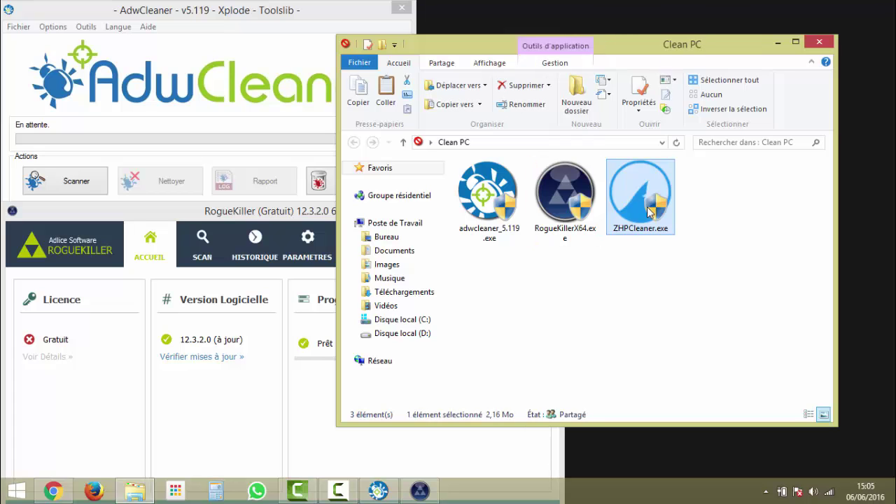
{"action": "double_click", "coordinate": [648, 212]}
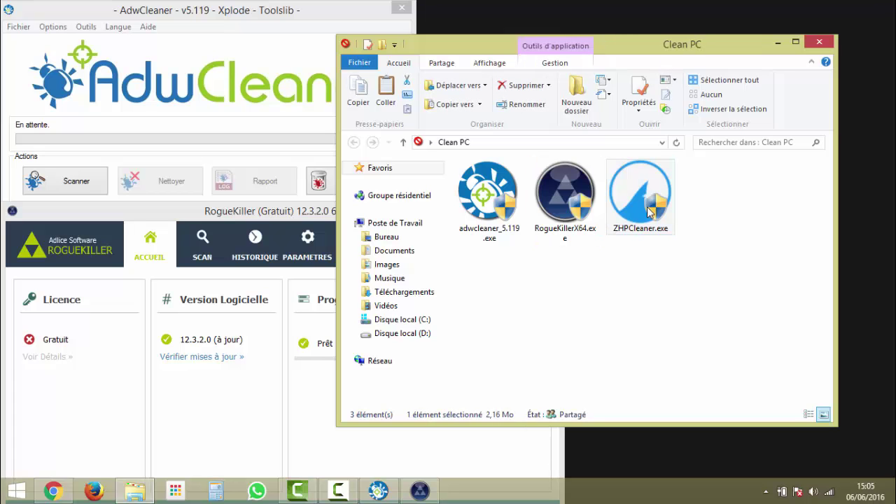
{"action": "left_click", "coordinate": [819, 41]}
{"action": "left_click_drag", "start_coordinate": [467, 108], "coordinate": [719, 17]}
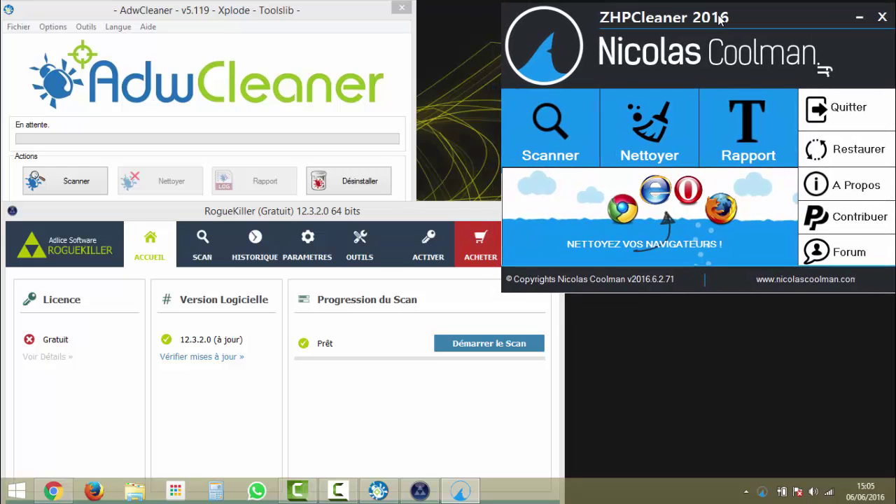
{"action": "left_click_drag", "start_coordinate": [421, 206], "coordinate": [592, 187]}
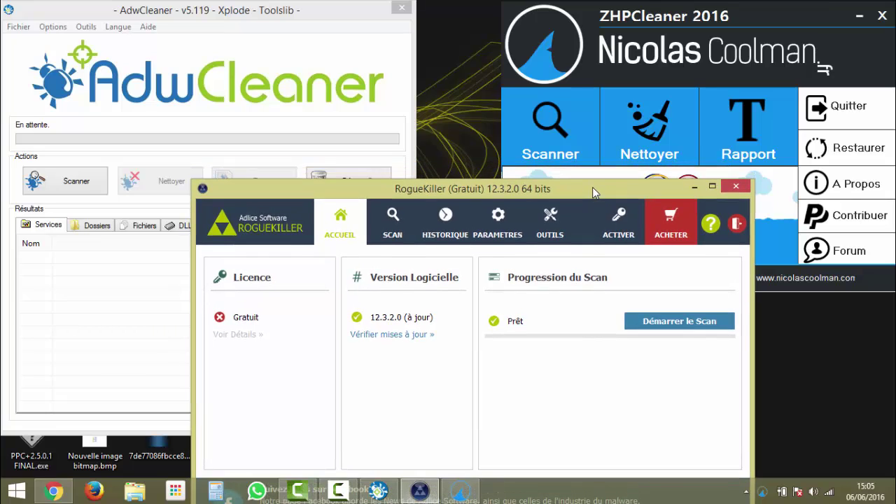
Step: Start a scan in AdwCleaner and a scan with the default options in RogueKiller
{"action": "left_click", "coordinate": [56, 182]}
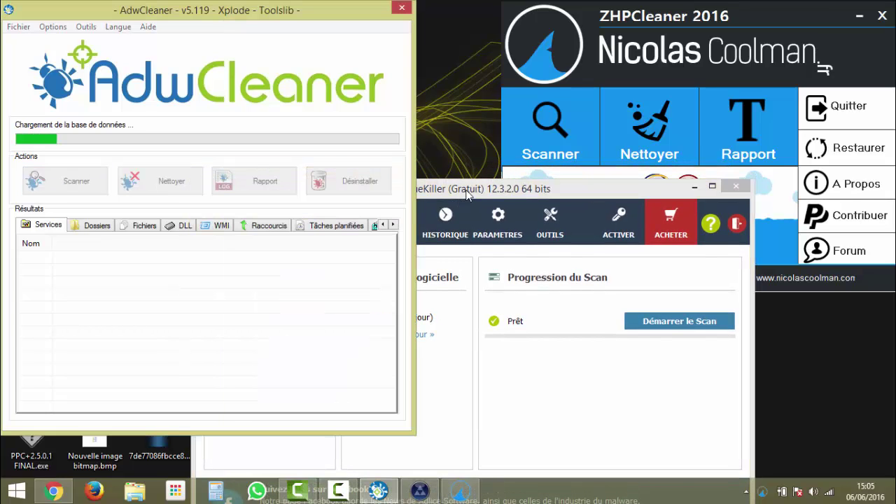
{"action": "left_click", "coordinate": [441, 224]}
{"action": "left_click", "coordinate": [390, 232]}
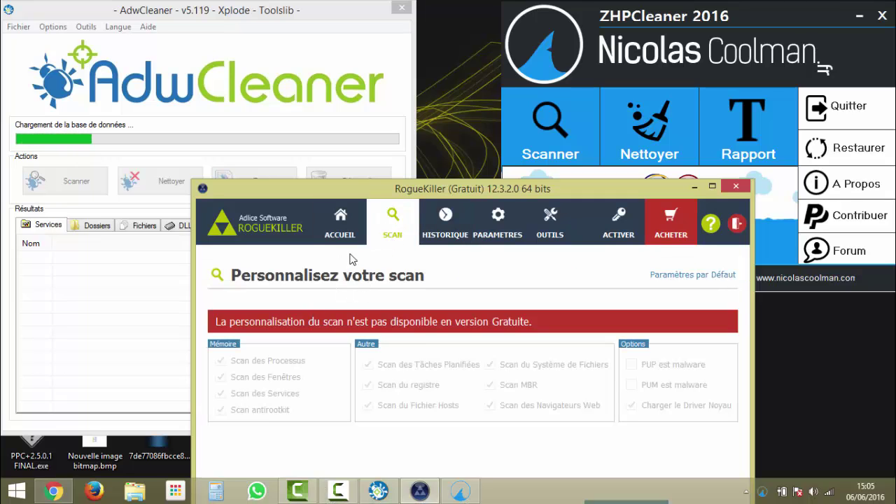
{"action": "left_click_drag", "start_coordinate": [349, 193], "coordinate": [345, 122]}
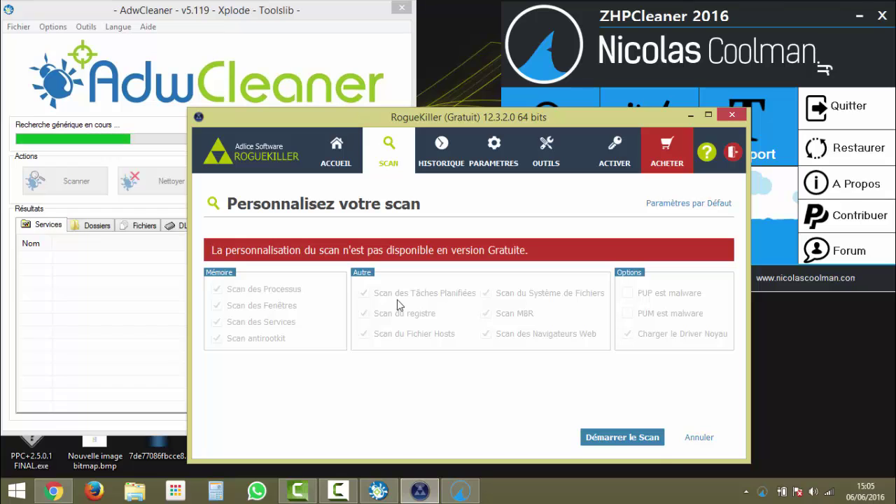
{"action": "left_click", "coordinate": [624, 438]}
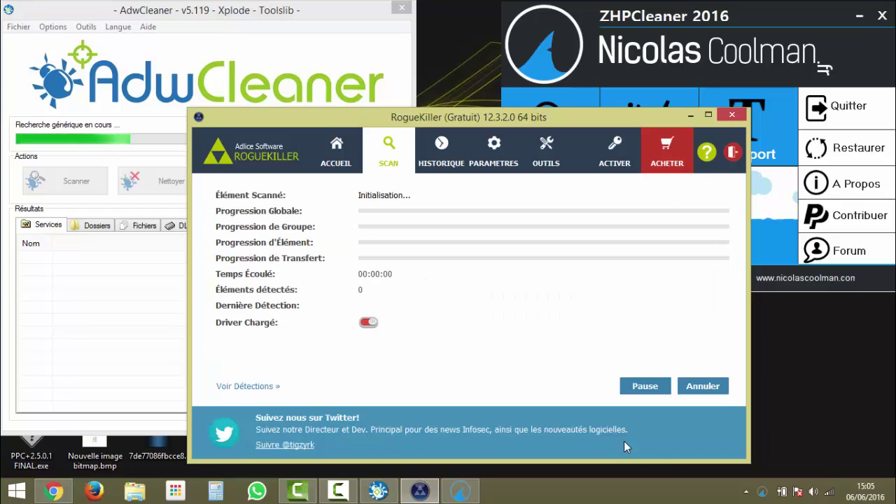
Step: Run a ZHPCleaner scan, allowing Google Chrome to be closed and answering Non to having installed the proxy
{"action": "left_click", "coordinate": [633, 24]}
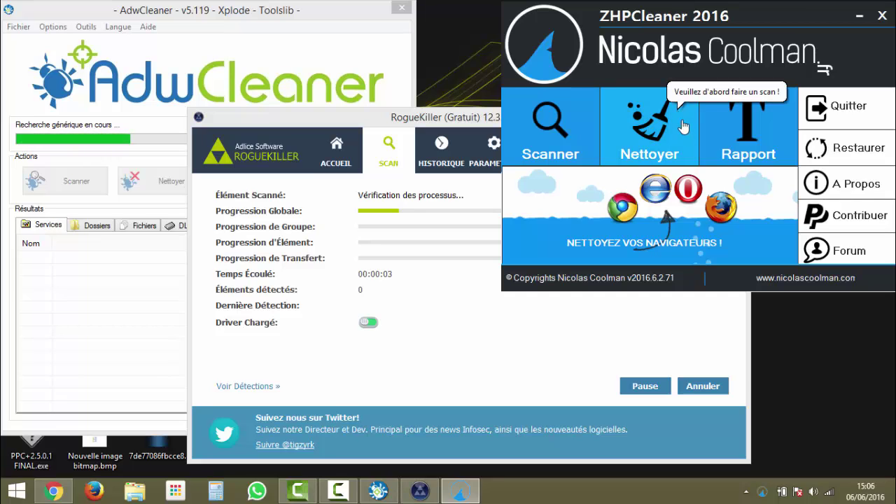
{"action": "left_click", "coordinate": [580, 131]}
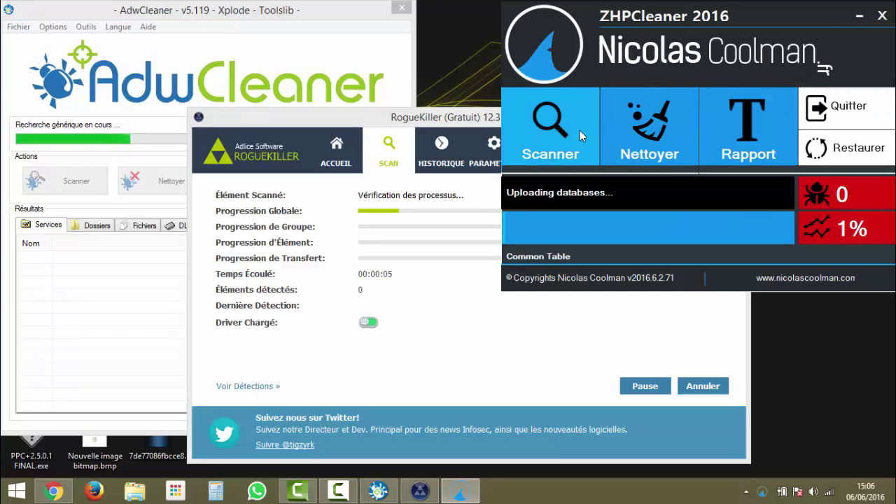
{"action": "left_click_drag", "start_coordinate": [437, 119], "coordinate": [436, 176]}
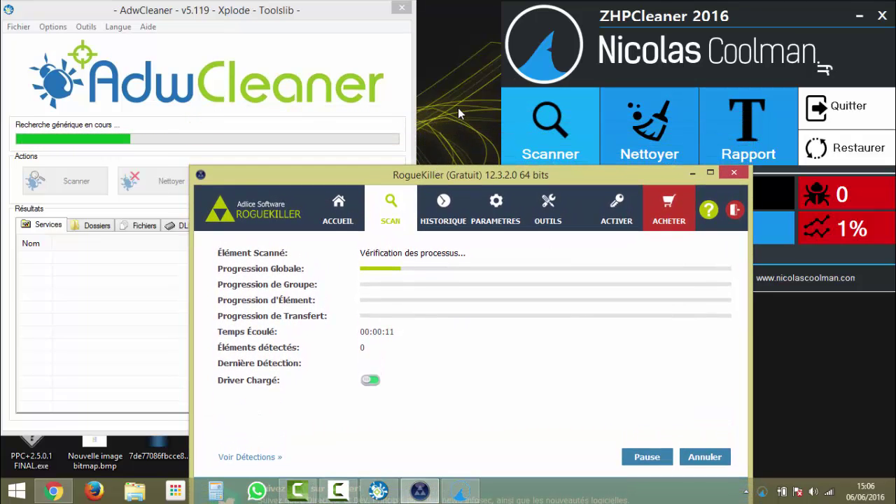
{"action": "left_click", "coordinate": [590, 10]}
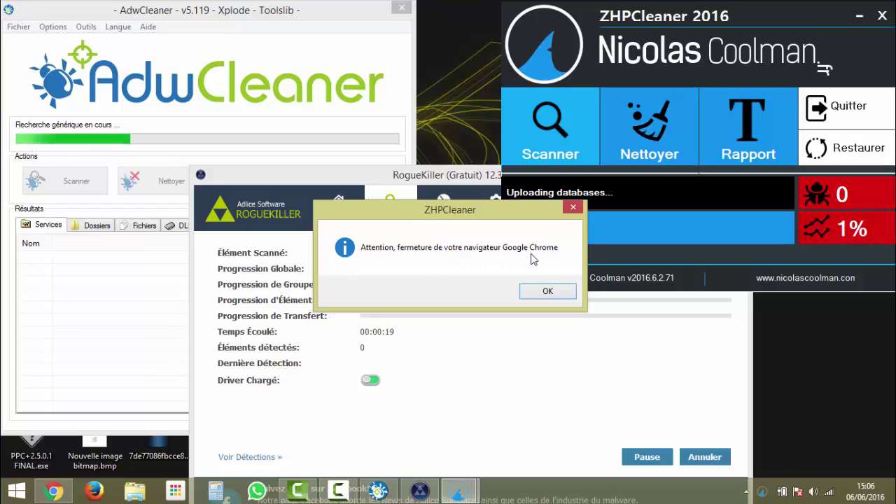
{"action": "left_click", "coordinate": [535, 293]}
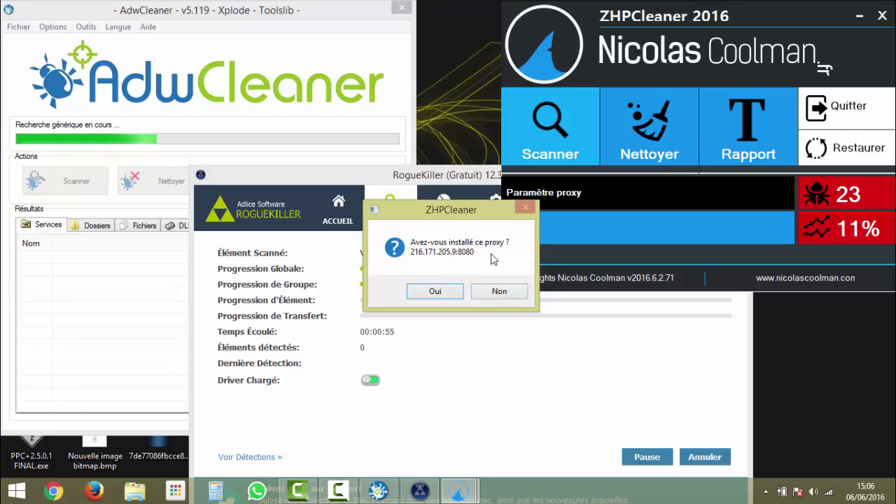
{"action": "left_click", "coordinate": [494, 291]}
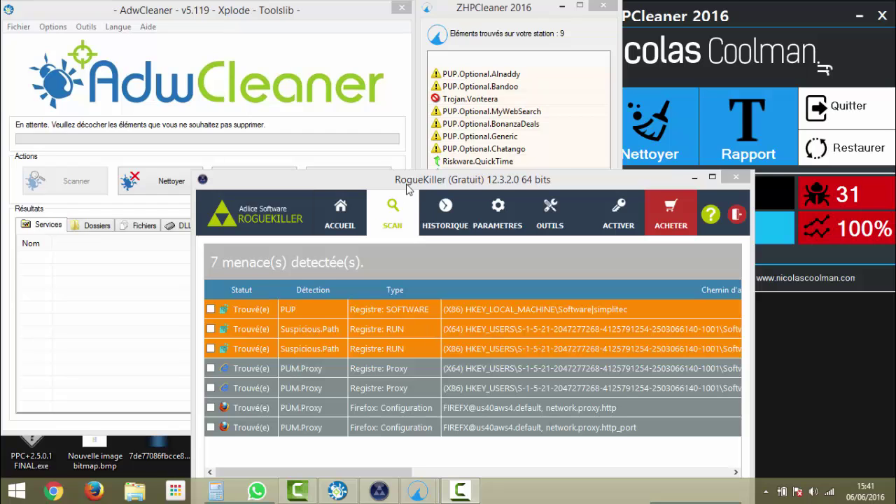
Step: Examine the AdwCleaner scan results by category, from folders, files and shortcuts to scheduled tasks, registry, Firefox and Chrome
{"action": "left_click", "coordinate": [87, 225]}
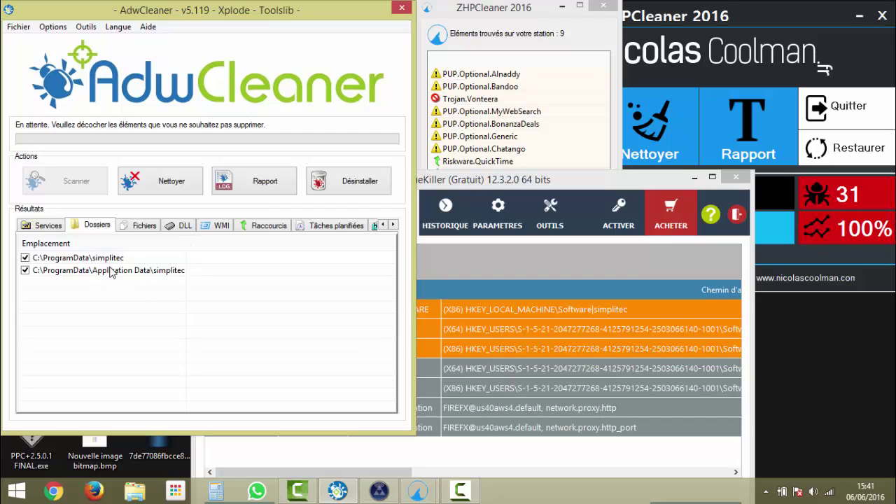
{"action": "left_click", "coordinate": [142, 226]}
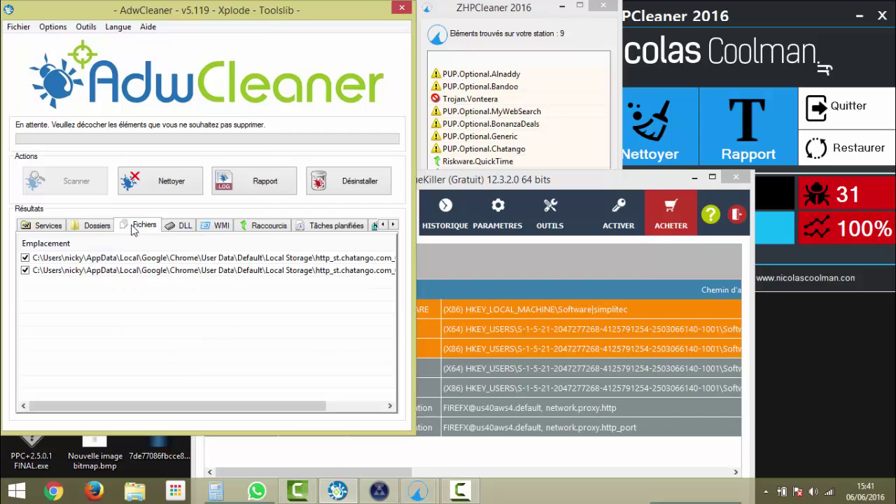
{"action": "left_click", "coordinate": [185, 227]}
{"action": "left_click", "coordinate": [230, 227]}
{"action": "left_click", "coordinate": [265, 227]}
{"action": "left_click", "coordinate": [322, 232]}
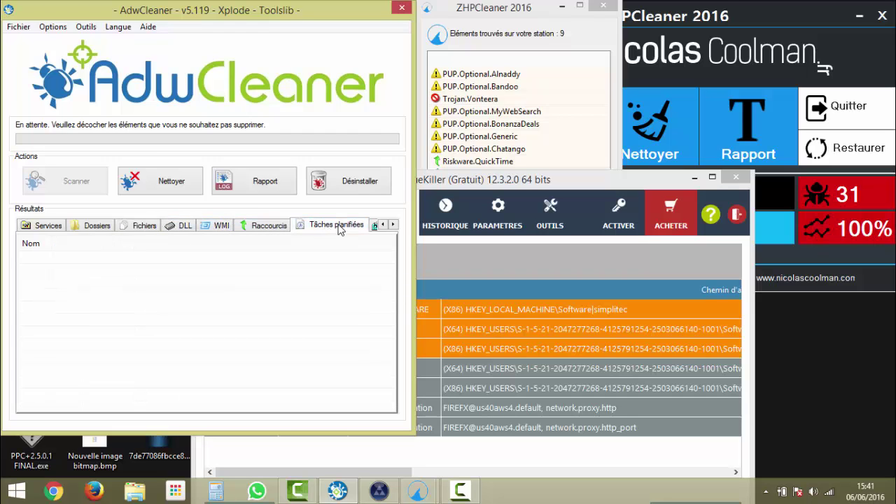
{"action": "left_click", "coordinate": [376, 227]}
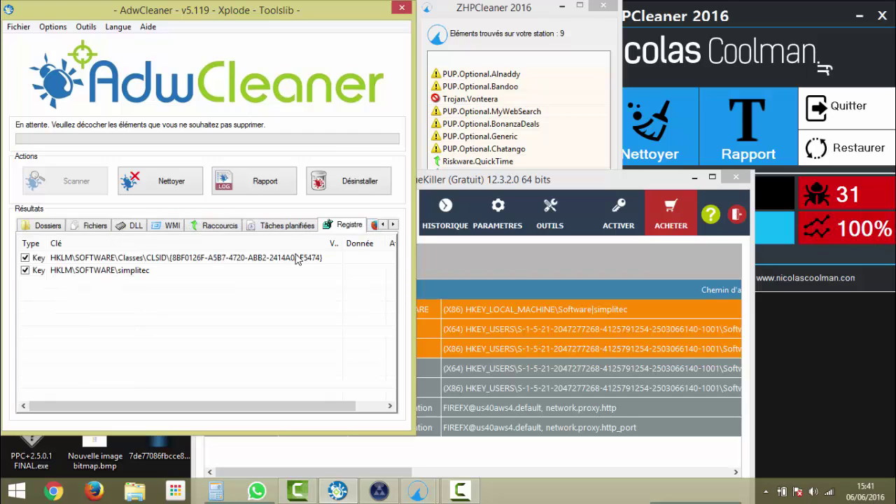
{"action": "left_click", "coordinate": [393, 225]}
{"action": "left_click", "coordinate": [334, 226]}
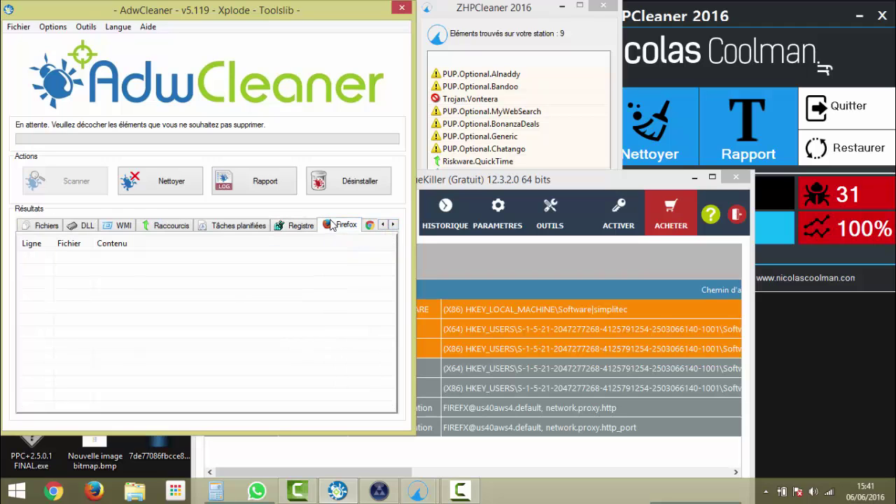
{"action": "left_click", "coordinate": [366, 227]}
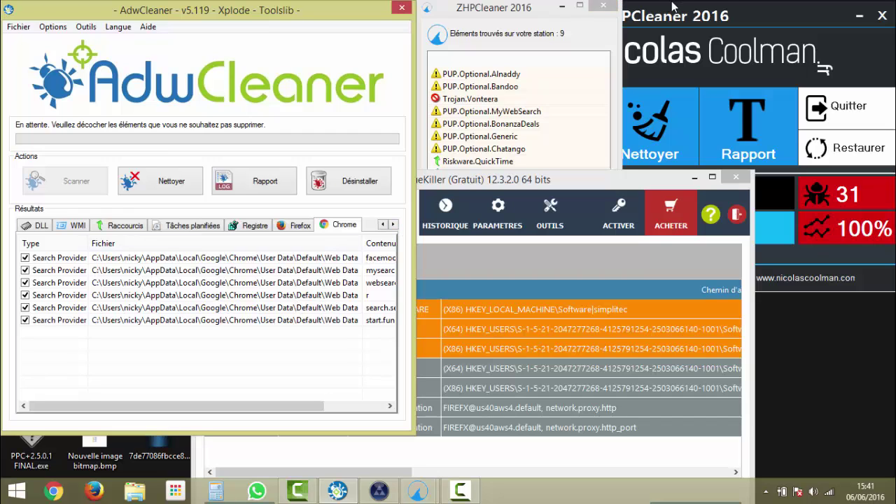
Step: Review the elements found by ZHPCleaner and the list of threats detected by RogueKiller
{"action": "left_click", "coordinate": [574, 157]}
{"action": "left_click", "coordinate": [575, 175]}
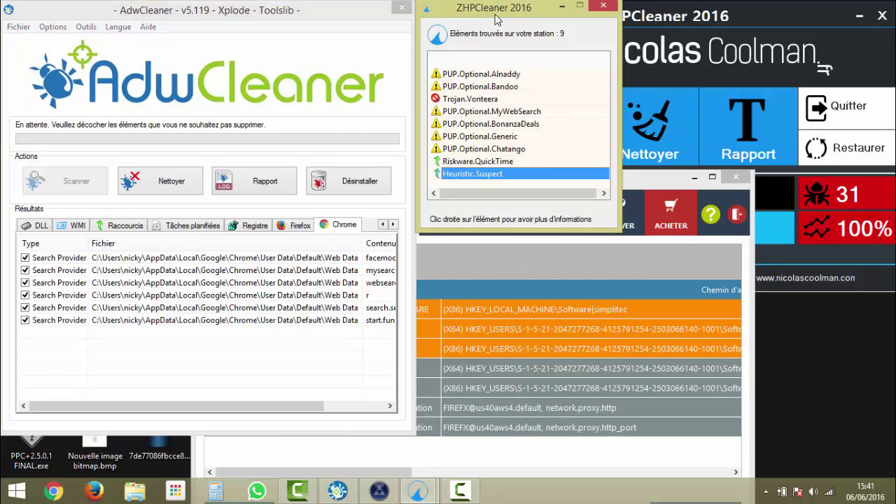
{"action": "left_click", "coordinate": [546, 261]}
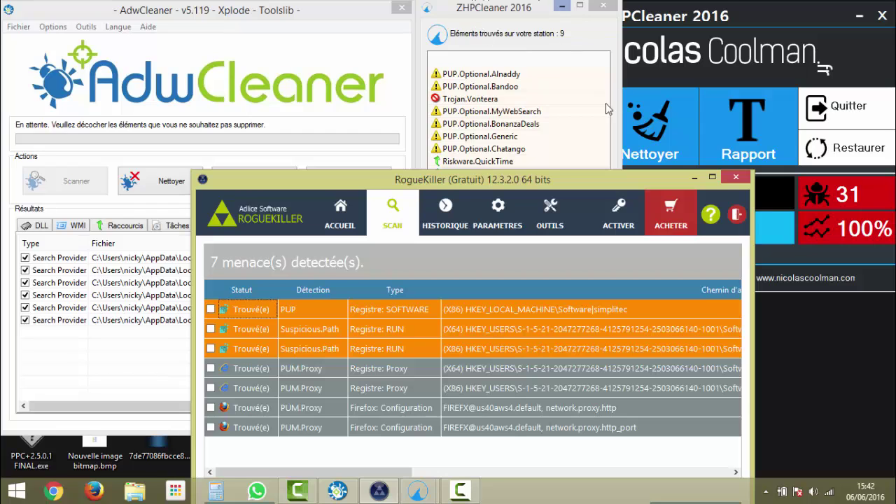
Step: Close ZHPCleaner's list of found elements and open its repair window for cleaning
{"action": "left_click", "coordinate": [165, 22]}
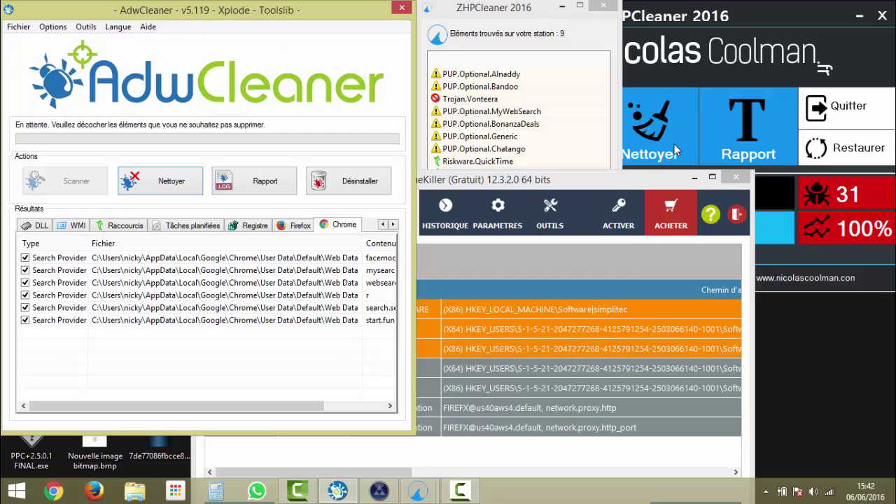
{"action": "left_click", "coordinate": [752, 12]}
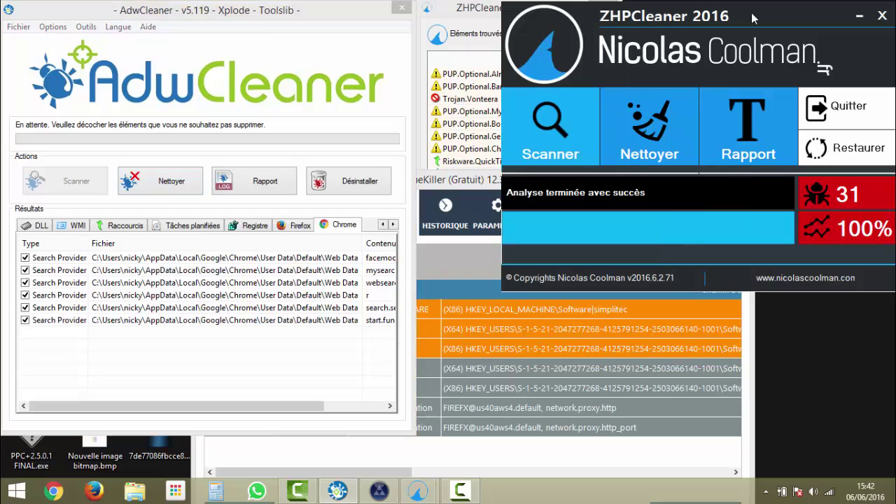
{"action": "left_click", "coordinate": [446, 8]}
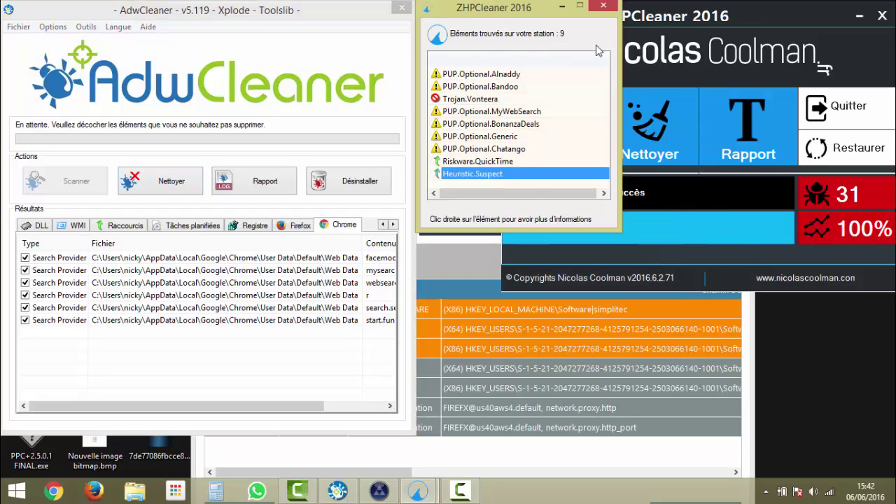
{"action": "left_click", "coordinate": [603, 7]}
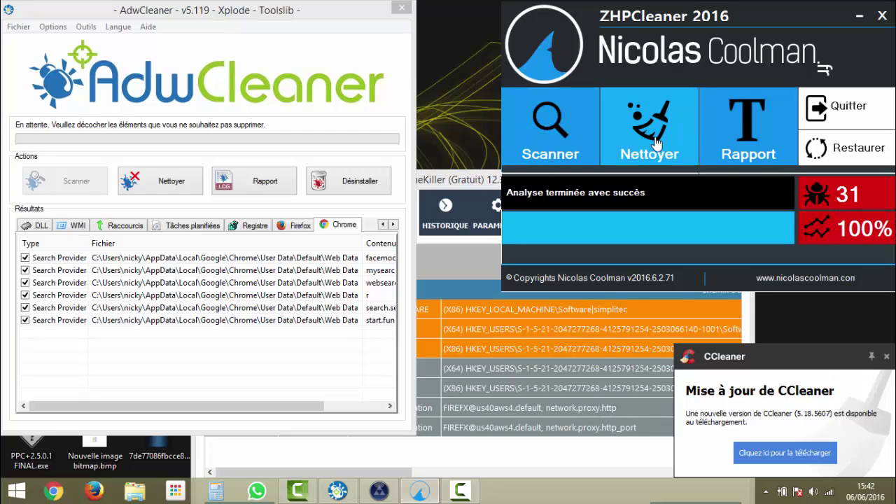
{"action": "left_click", "coordinate": [543, 119]}
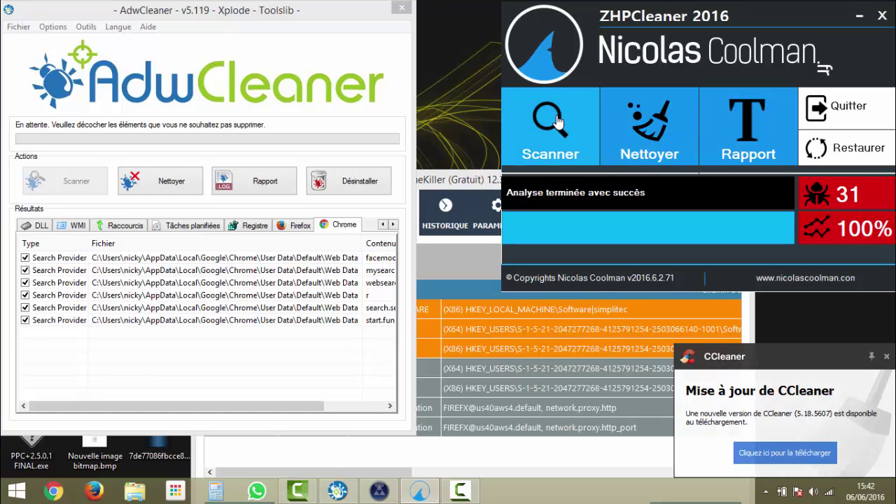
{"action": "left_click", "coordinate": [640, 123]}
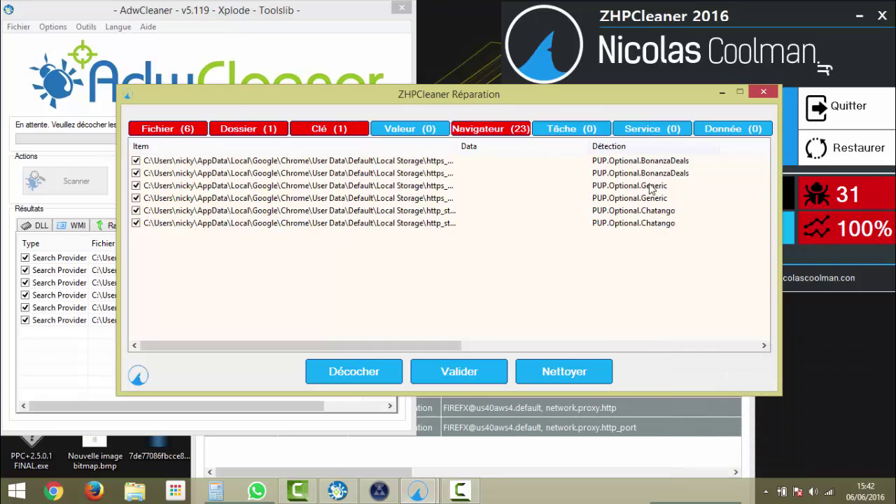
Step: Review ZHPCleaner's file, folder, key and browser detections, clean all of them, and answer Non to having installed the proxy
{"action": "left_click", "coordinate": [171, 129]}
{"action": "left_click", "coordinate": [284, 130]}
{"action": "left_click", "coordinate": [340, 131]}
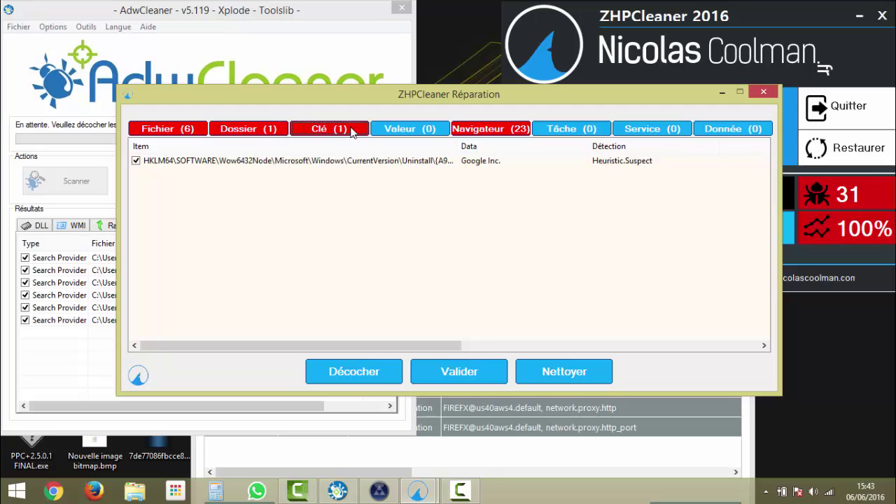
{"action": "left_click", "coordinate": [489, 127]}
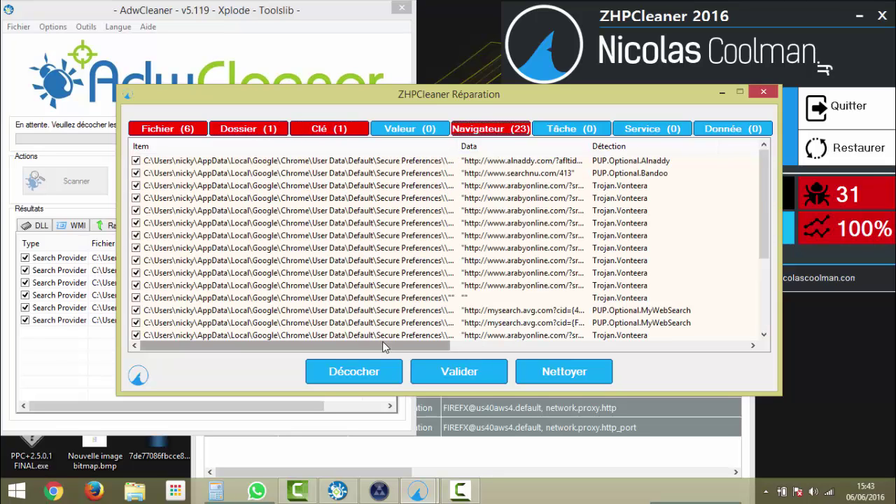
{"action": "left_click", "coordinate": [564, 372]}
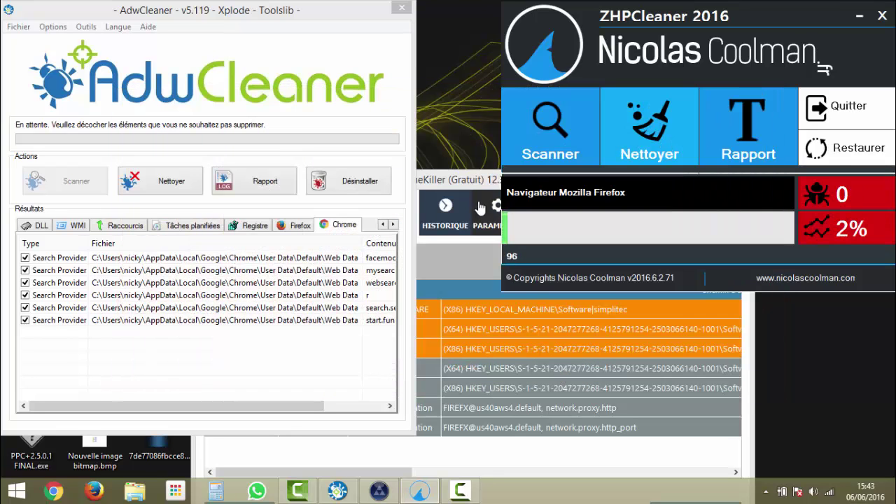
{"action": "left_click", "coordinate": [472, 175]}
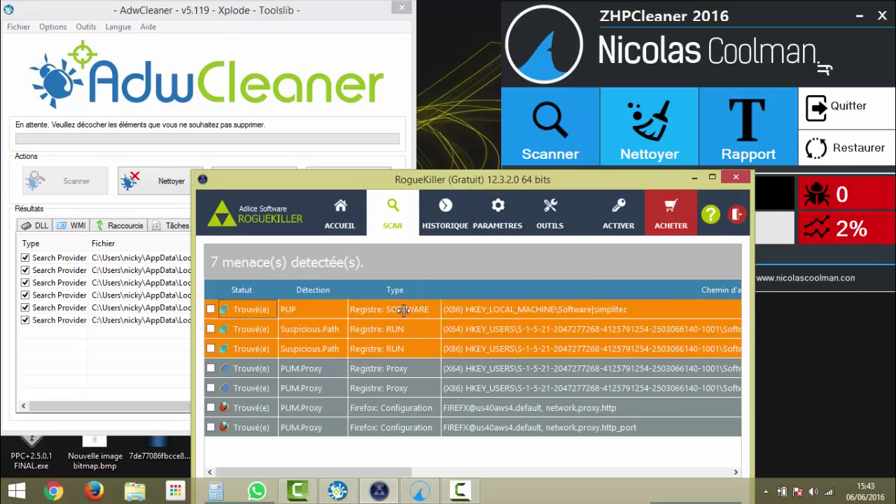
{"action": "left_click", "coordinate": [210, 309]}
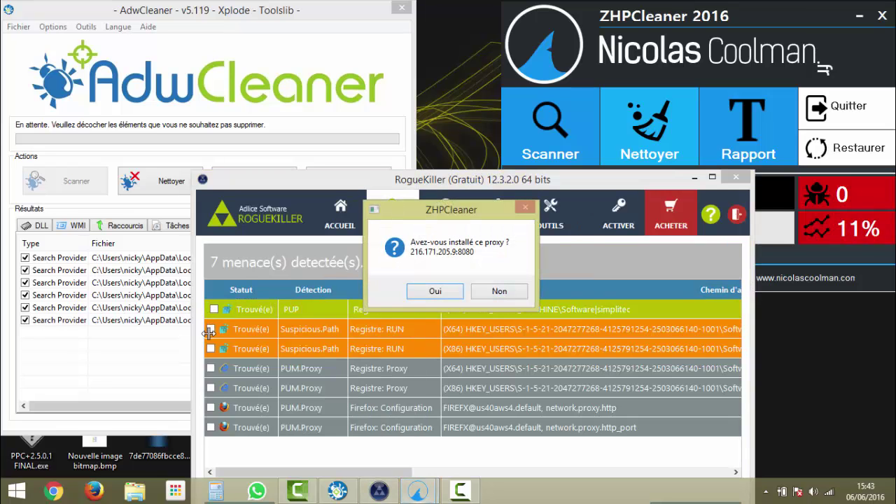
{"action": "left_click", "coordinate": [476, 292]}
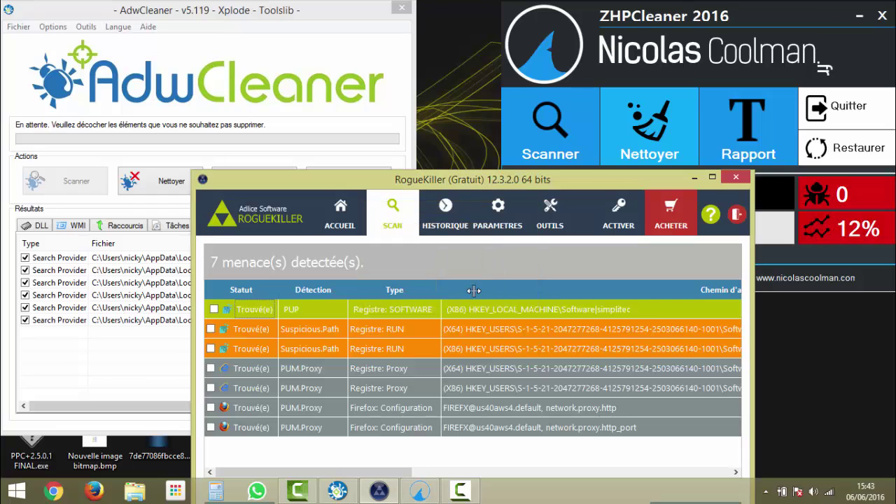
Step: Select every detected threat in RogueKiller, from the PUP entry to the Firefox proxy settings, then delete the selection and finish
{"action": "left_click", "coordinate": [214, 309]}
{"action": "left_click", "coordinate": [211, 329]}
{"action": "left_click", "coordinate": [211, 349]}
{"action": "left_click", "coordinate": [211, 368]}
{"action": "left_click", "coordinate": [211, 388]}
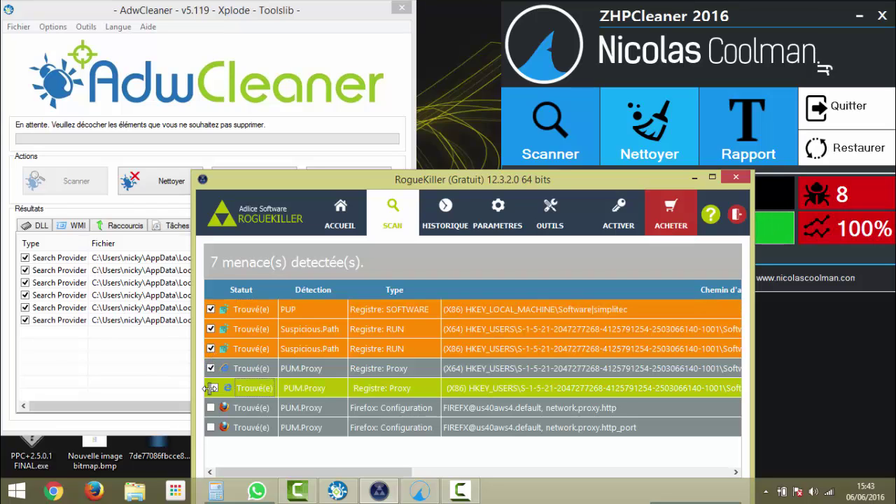
{"action": "left_click", "coordinate": [211, 407]}
{"action": "left_click", "coordinate": [214, 388]}
{"action": "left_click", "coordinate": [211, 427]}
{"action": "left_click_drag", "start_coordinate": [415, 180], "coordinate": [418, 122]}
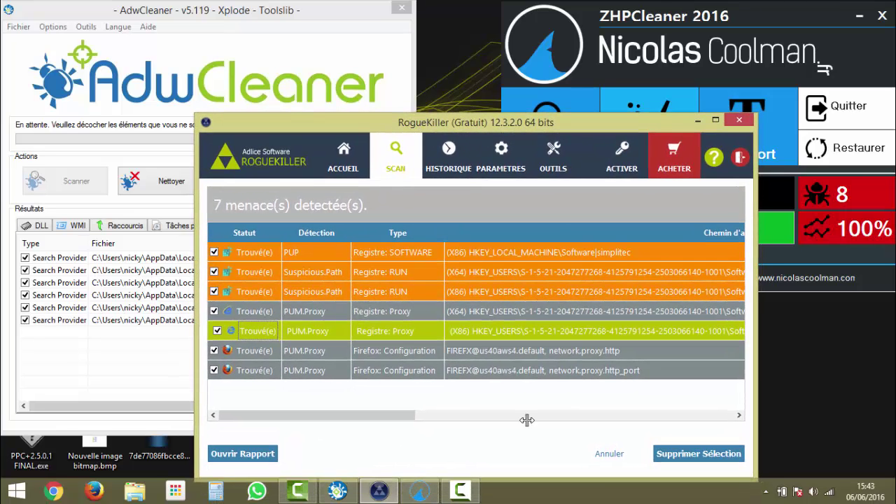
{"action": "left_click", "coordinate": [673, 453]}
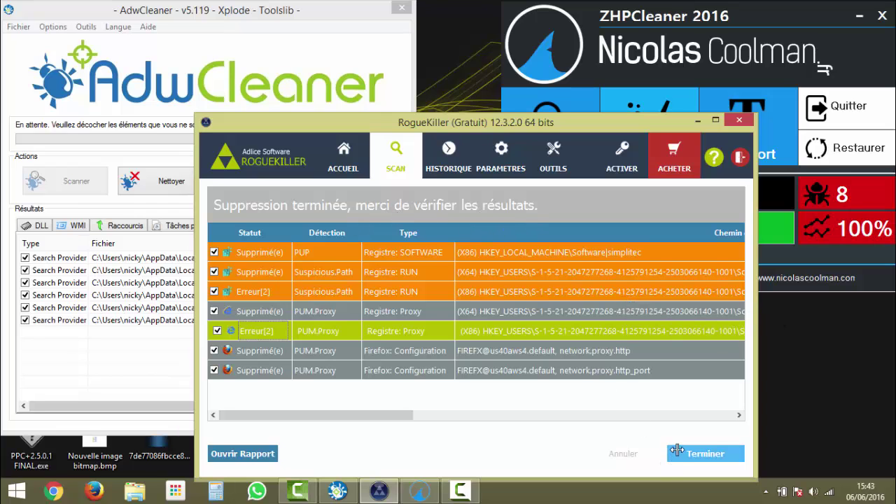
{"action": "left_click", "coordinate": [678, 451]}
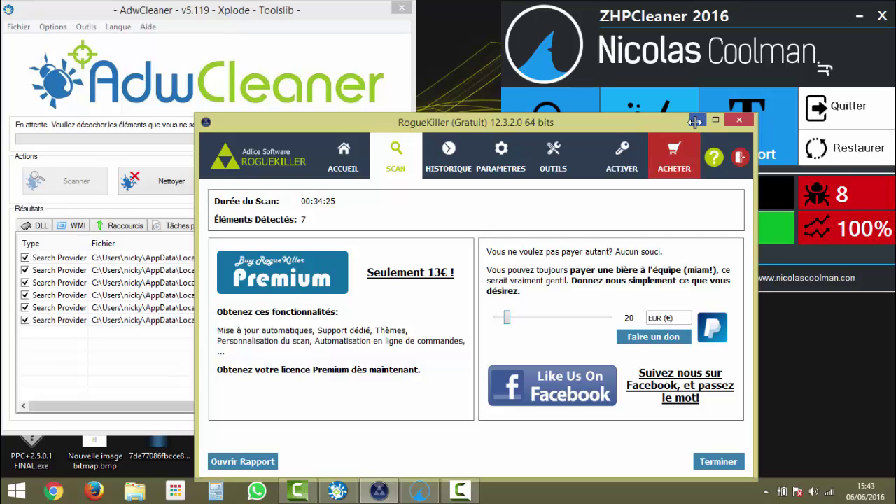
{"action": "left_click_drag", "start_coordinate": [654, 125], "coordinate": [657, 166]}
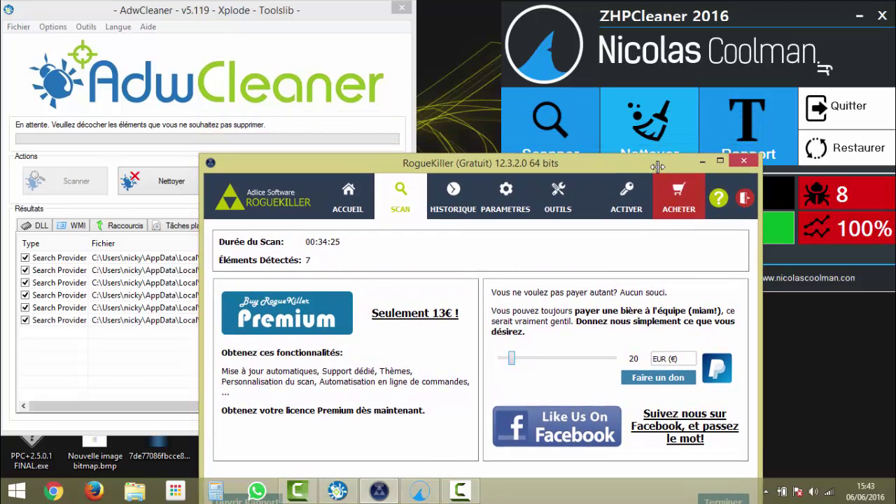
Step: Clean the checked items with AdwCleaner and accept the closing of all running programs
{"action": "left_click", "coordinate": [661, 9]}
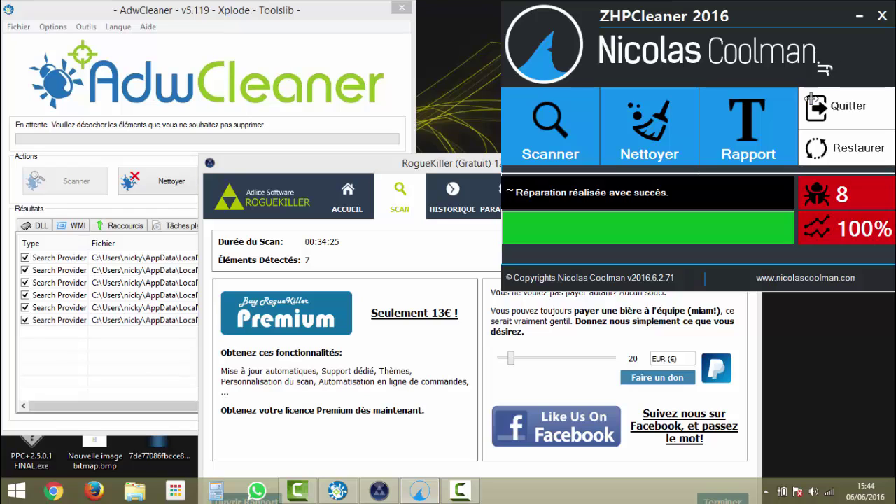
{"action": "left_click", "coordinate": [187, 14]}
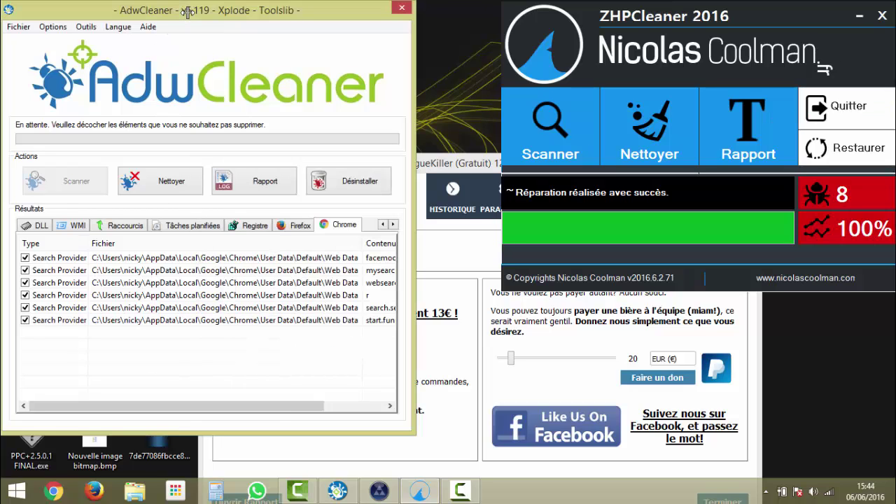
{"action": "left_click", "coordinate": [171, 183]}
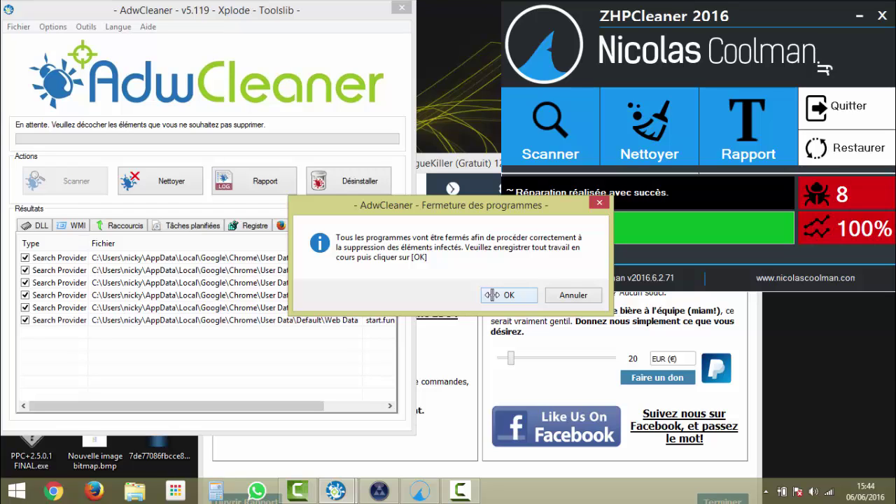
{"action": "left_click", "coordinate": [493, 294]}
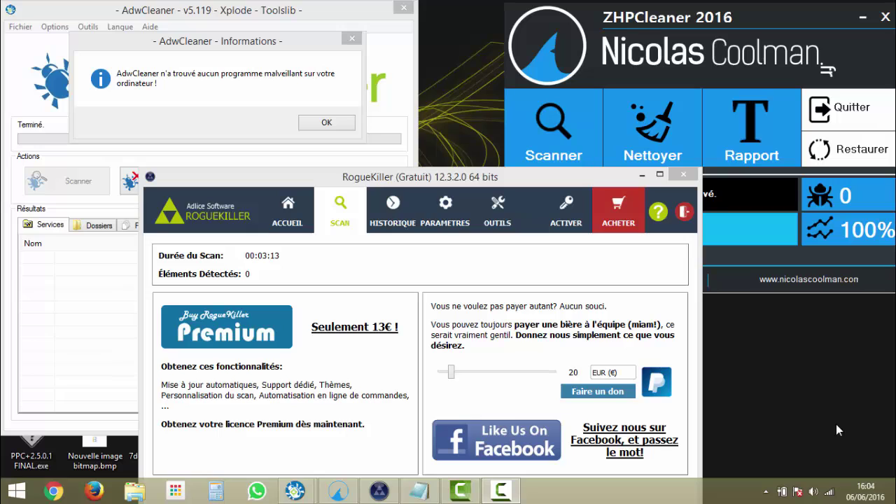
Step: Dismiss AdwCleaner's information message and close AdwCleaner, RogueKiller and ZHPCleaner
{"action": "left_click", "coordinate": [127, 70]}
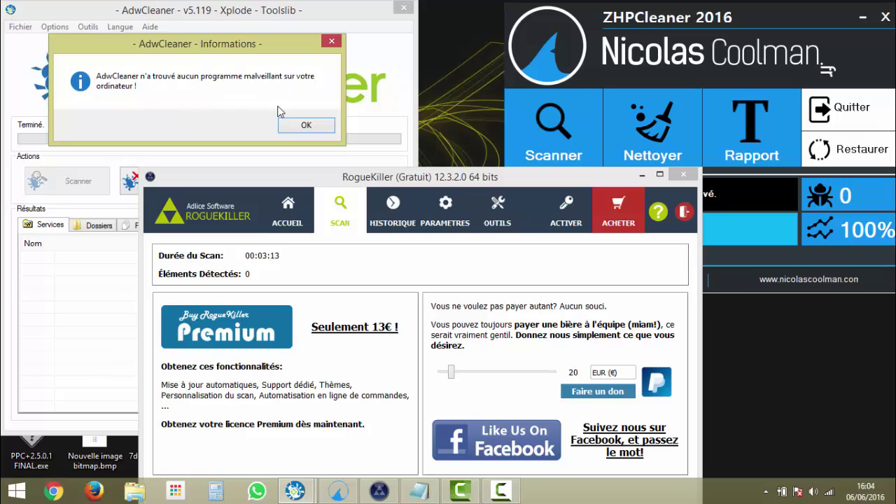
{"action": "left_click", "coordinate": [306, 125]}
{"action": "left_click", "coordinate": [406, 7]}
{"action": "left_click_drag", "start_coordinate": [422, 184], "coordinate": [374, 72]}
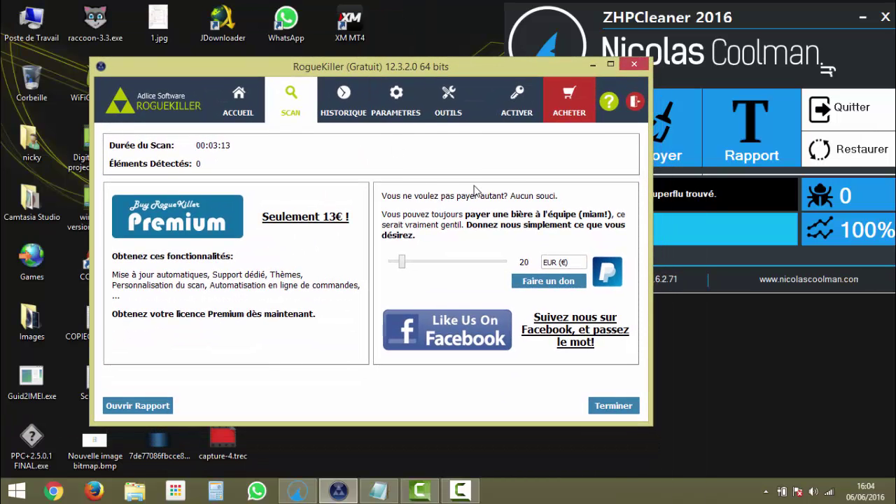
{"action": "left_click", "coordinate": [634, 65]}
{"action": "left_click_drag", "start_coordinate": [659, 21], "coordinate": [437, 47]}
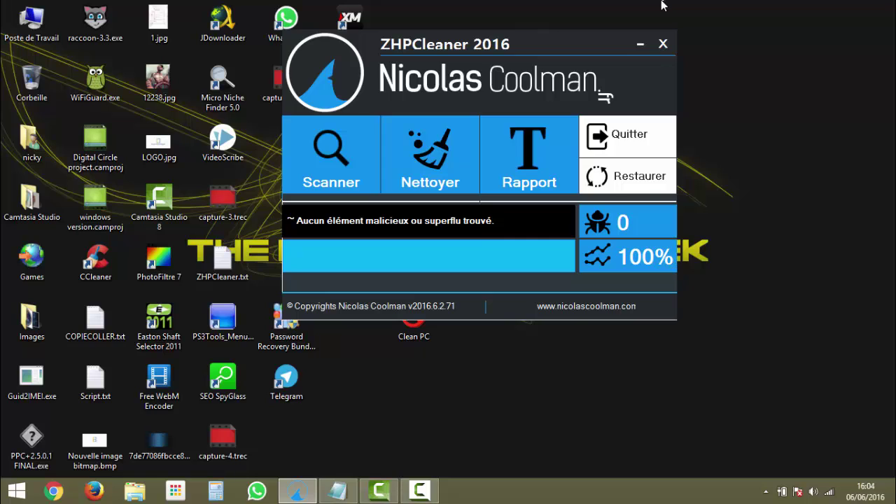
{"action": "left_click", "coordinate": [613, 133]}
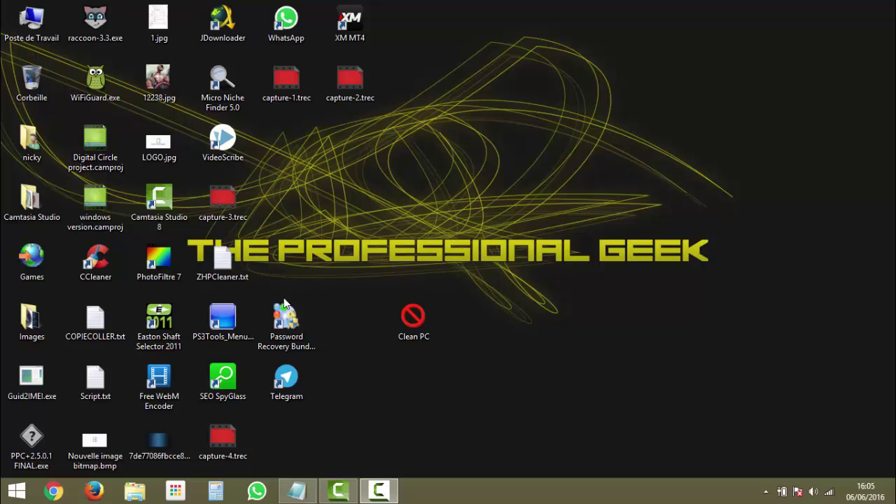
Step: Read through the ZHPCleaner.txt cleaning report in Notepad and close it
{"action": "left_click", "coordinate": [294, 494]}
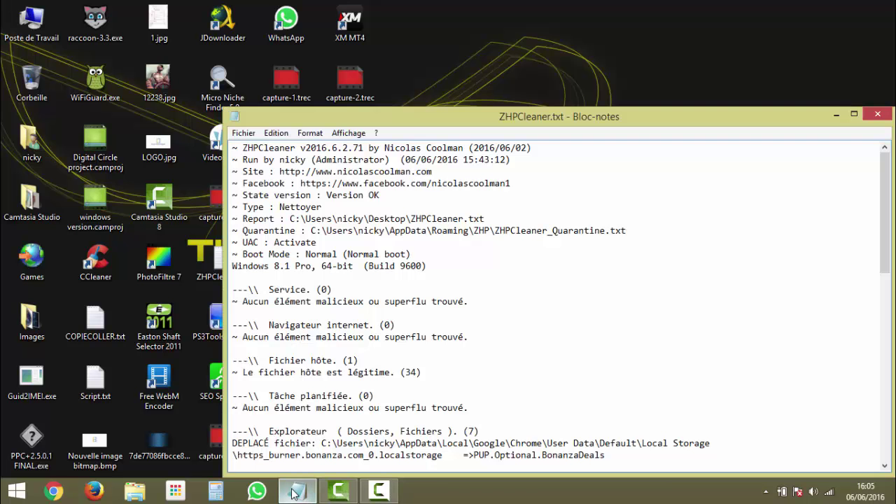
{"action": "scroll", "coordinate": [453, 263], "scroll_direction": "down", "scroll_amount": 11}
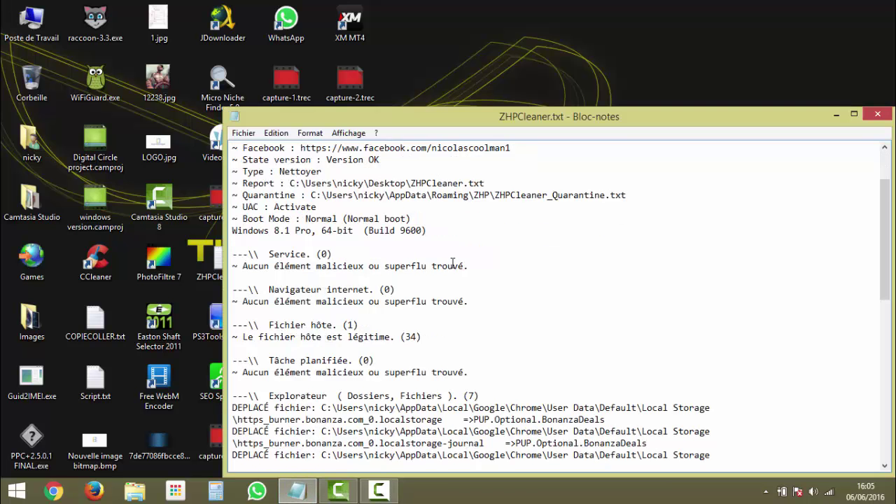
{"action": "scroll", "coordinate": [453, 263], "scroll_direction": "down", "scroll_amount": 3}
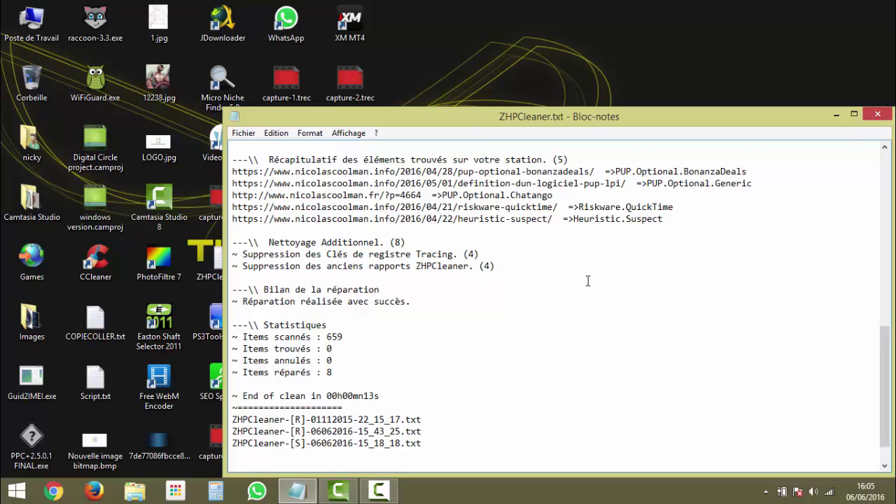
{"action": "scroll", "coordinate": [588, 280], "scroll_direction": "up", "scroll_amount": 9}
{"action": "scroll", "coordinate": [588, 280], "scroll_direction": "up", "scroll_amount": 1}
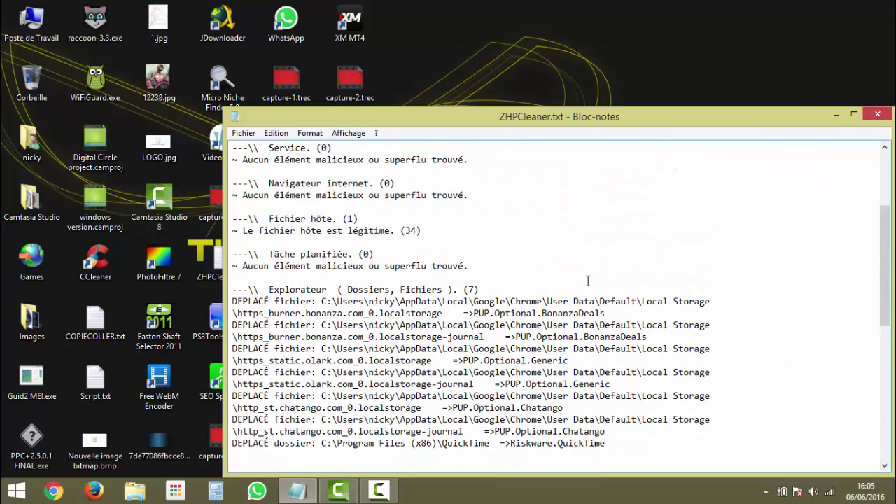
{"action": "left_click", "coordinate": [879, 113]}
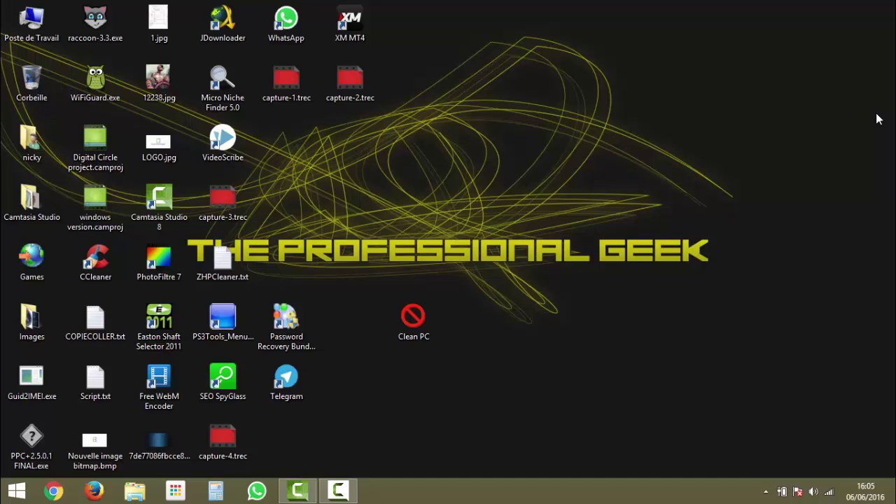
Step: Open the Clean PC folder on the desktop to view the three cleaning tools
{"action": "double_click", "coordinate": [406, 319]}
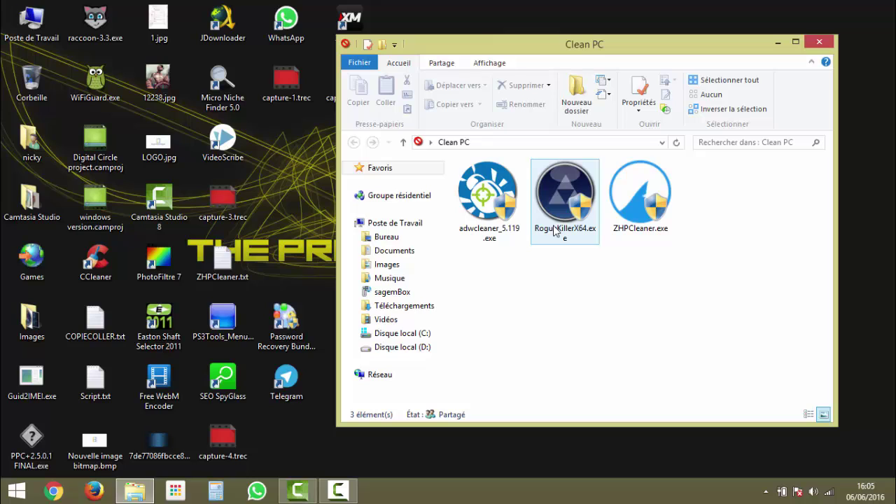
{"action": "mouse_move", "coordinate": [631, 236]}
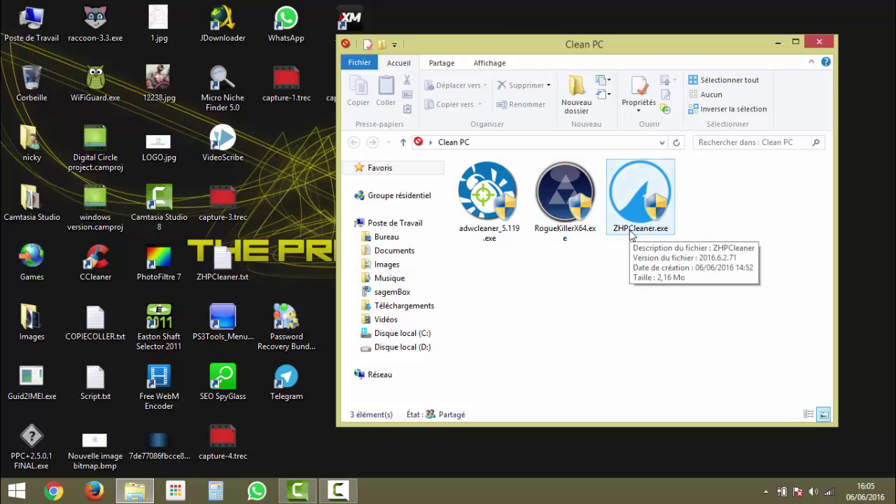